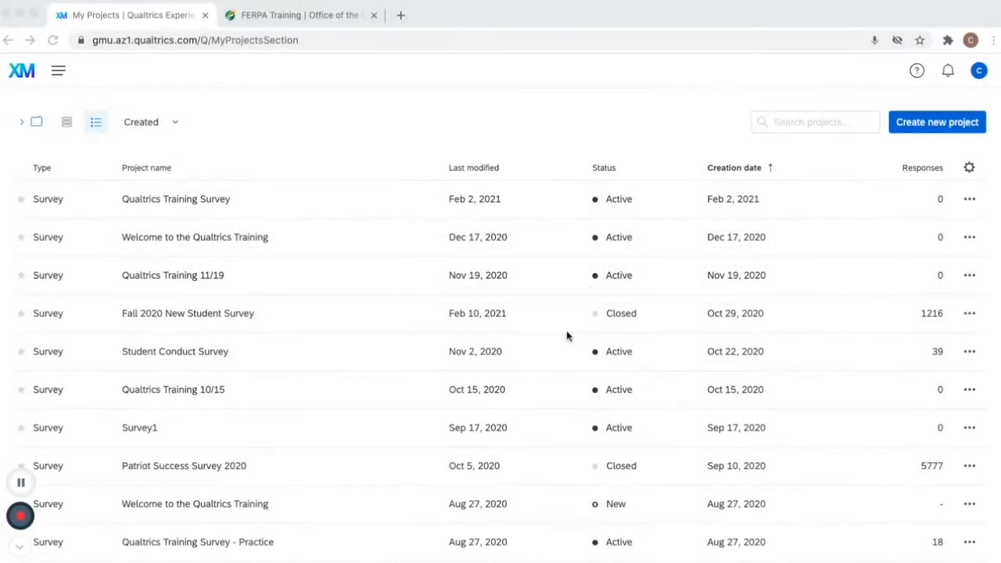
- Browse the FERPA Training tab and the account settings page, then return to the projects list
click(339, 15)
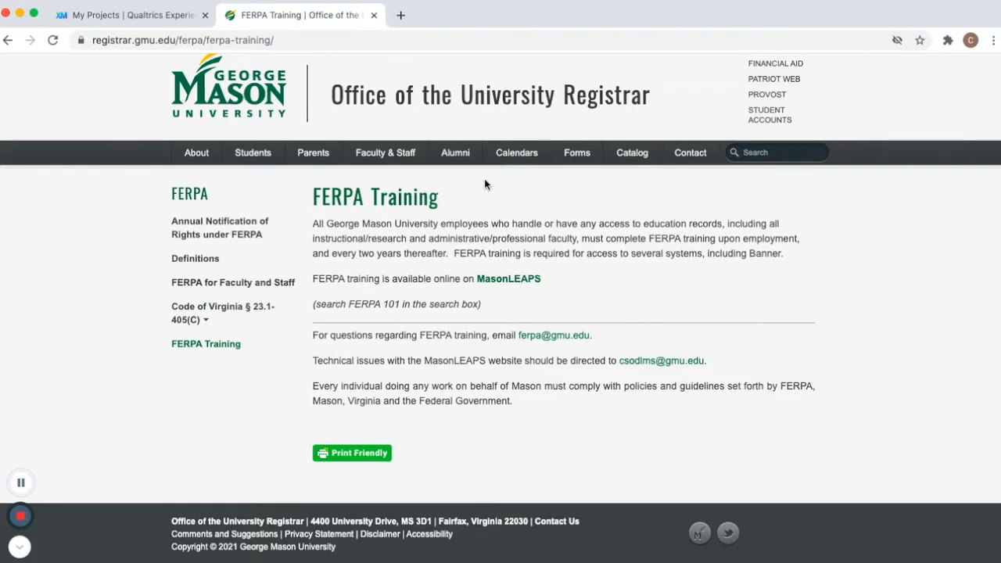
click(154, 20)
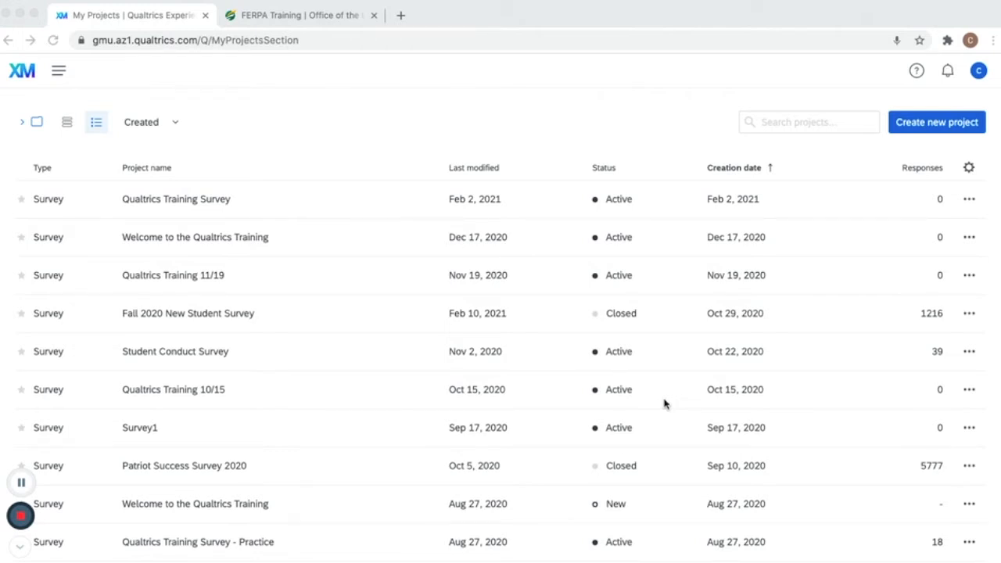
click(980, 75)
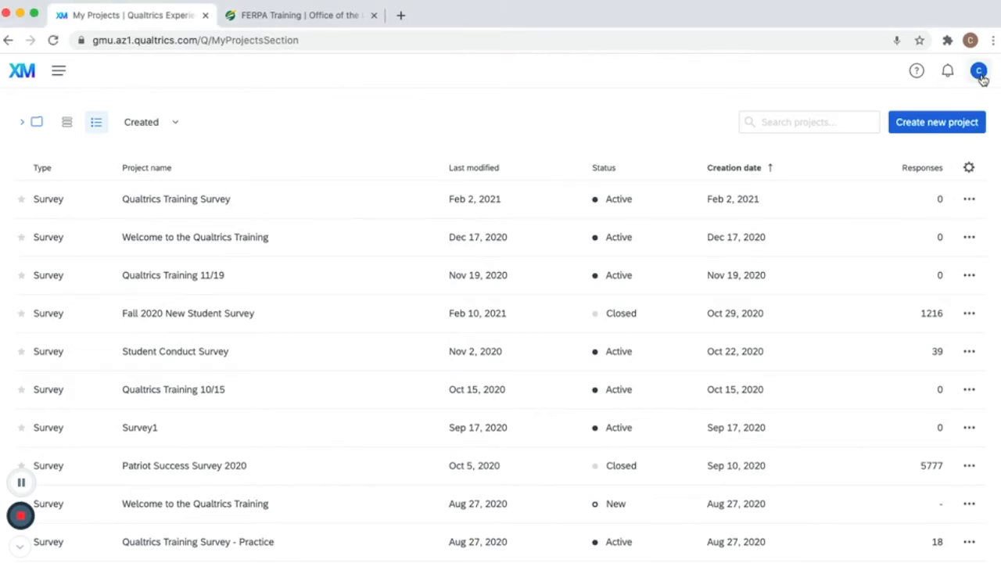
click(981, 76)
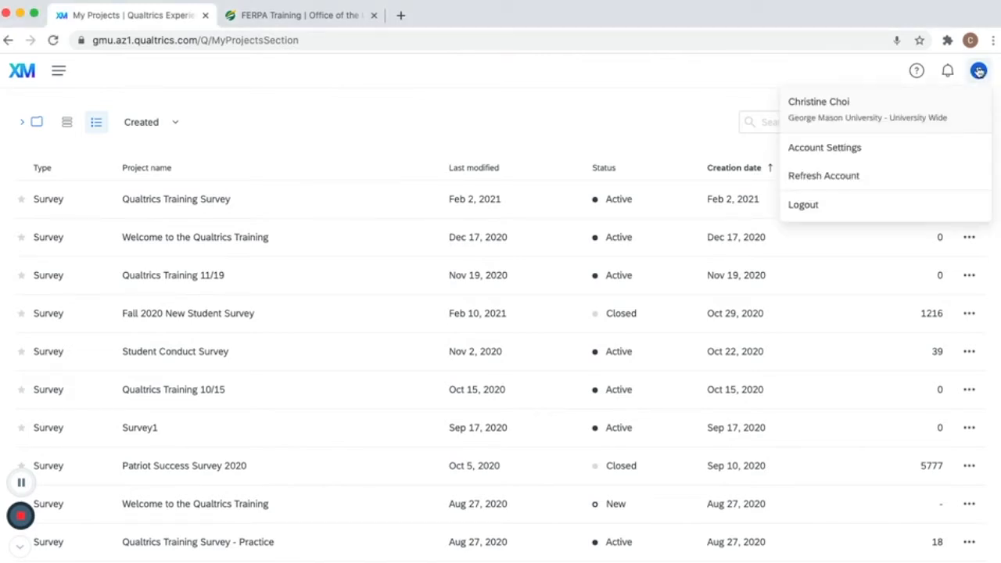
click(871, 148)
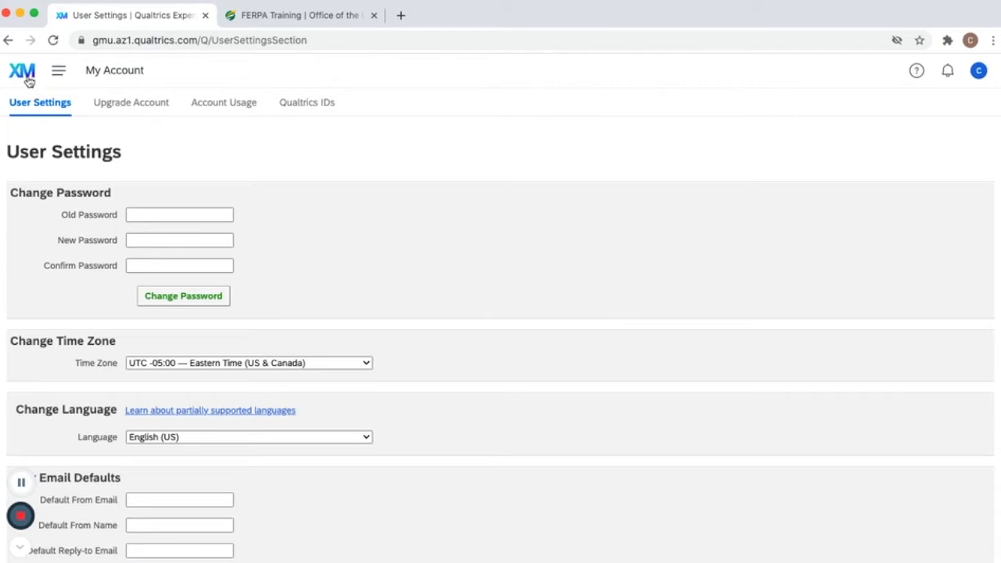
click(60, 77)
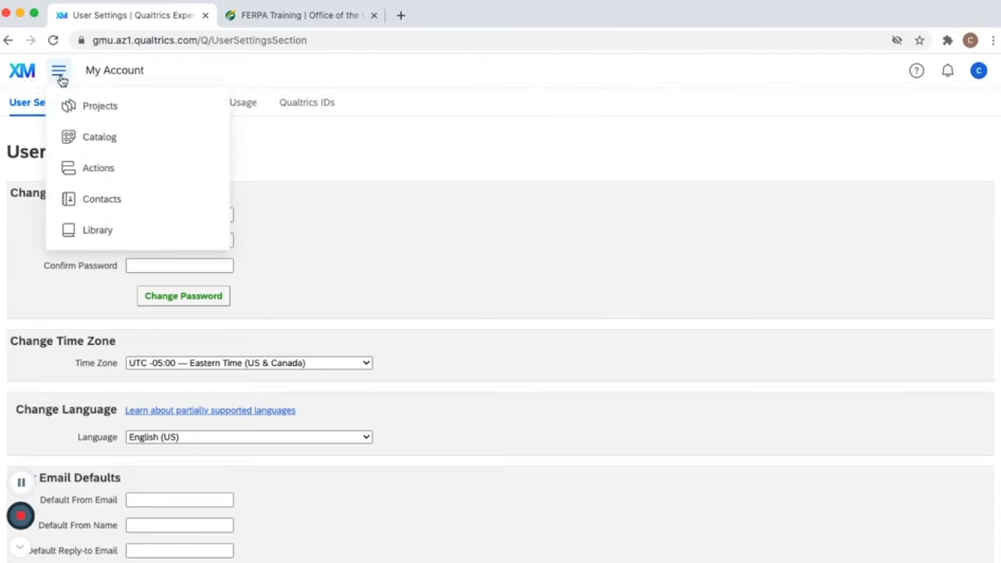
click(88, 108)
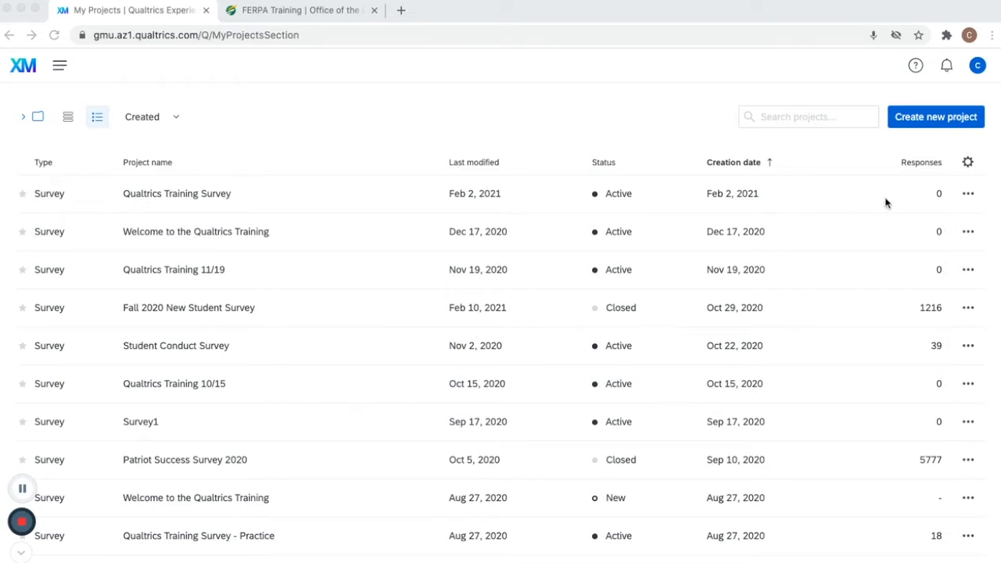
- Create a new blank survey project named Qualtrics Training Survey
click(924, 121)
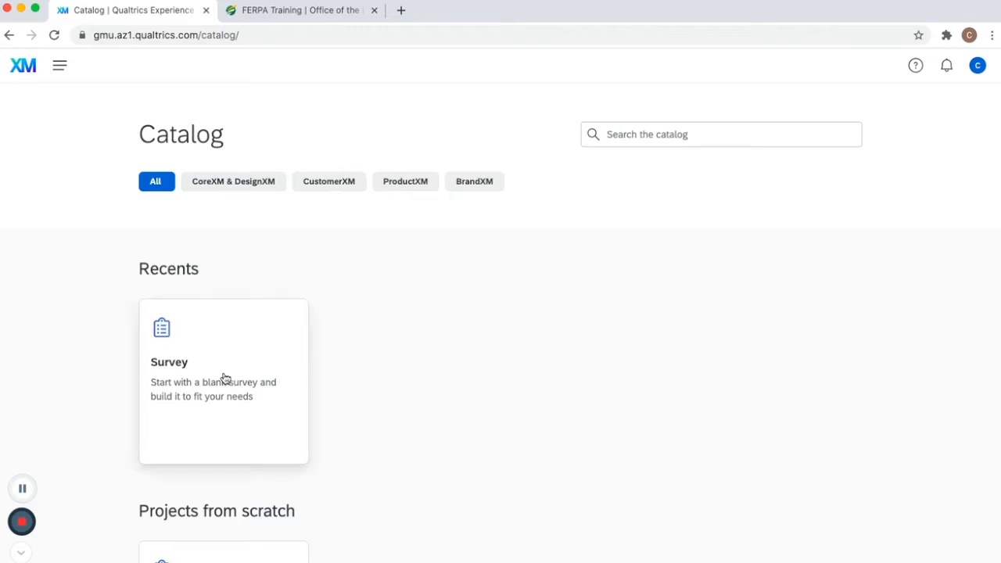
click(220, 381)
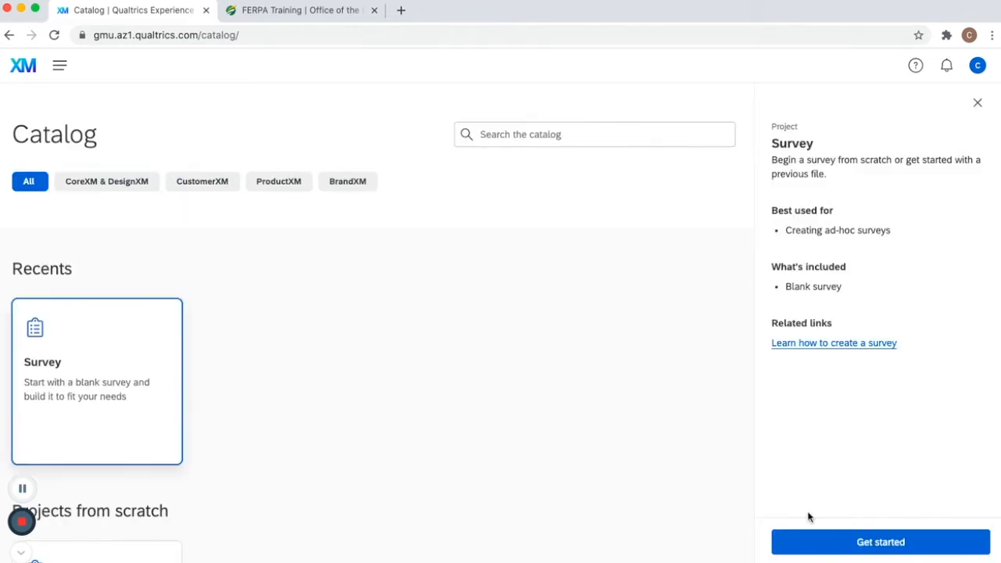
click(834, 551)
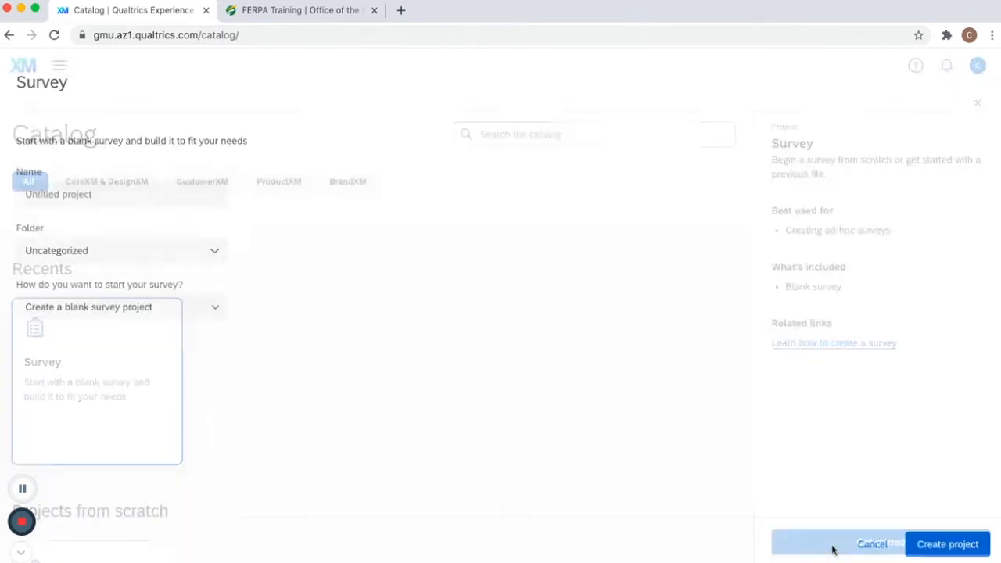
click(178, 196)
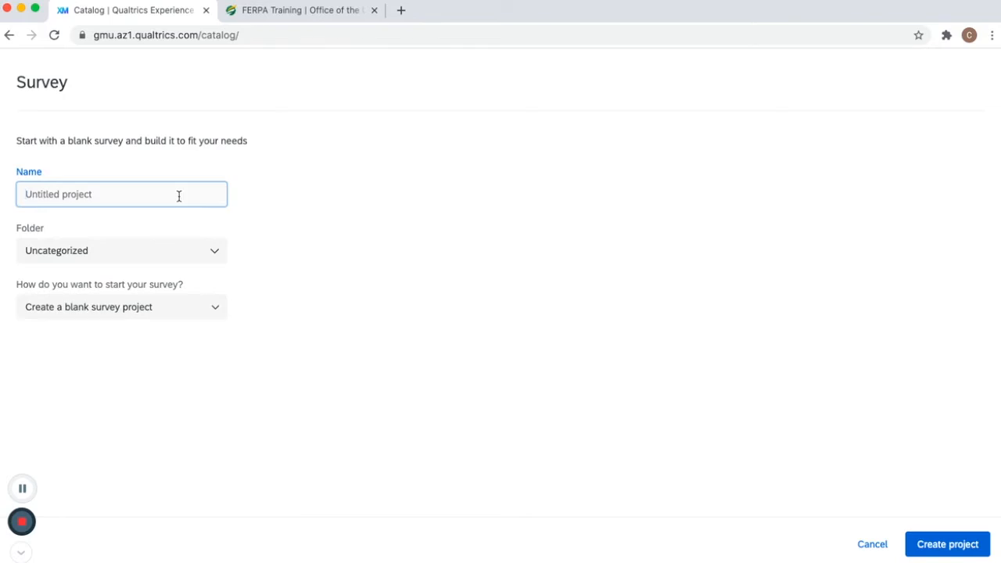
text(Qualtrics Training Survey)
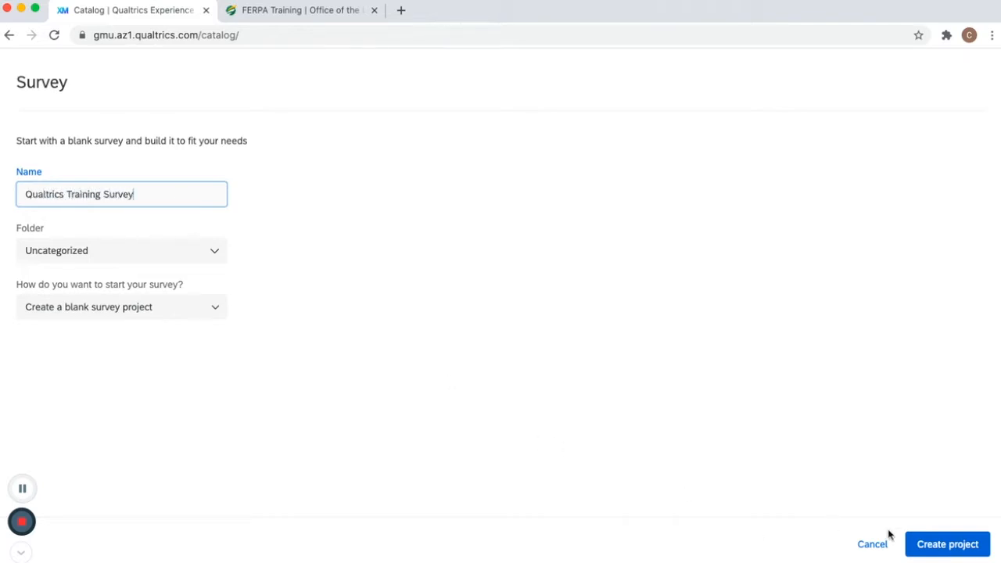
click(924, 548)
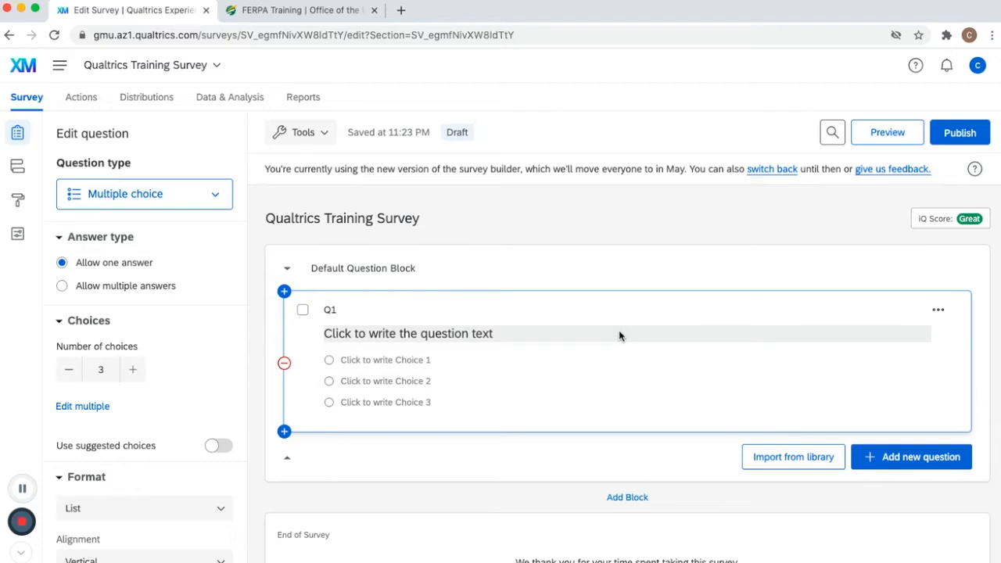
- Change the first question's type to Text / Graphic
click(283, 221)
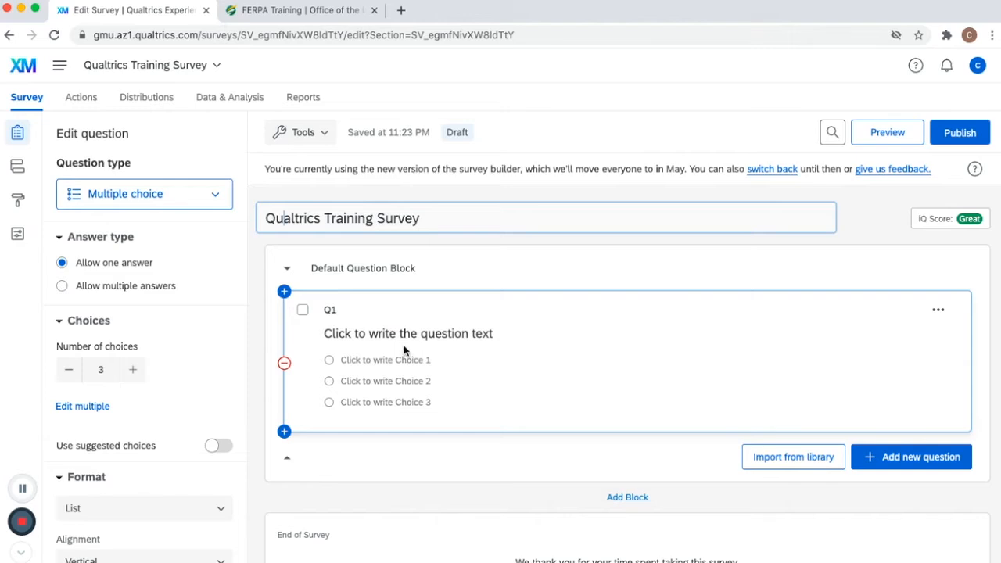
click(533, 319)
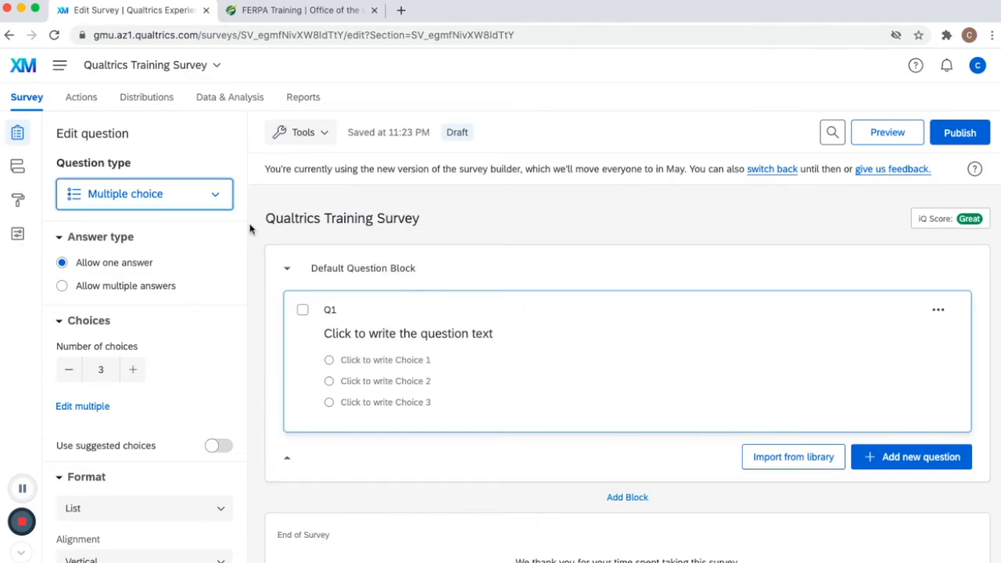
click(217, 196)
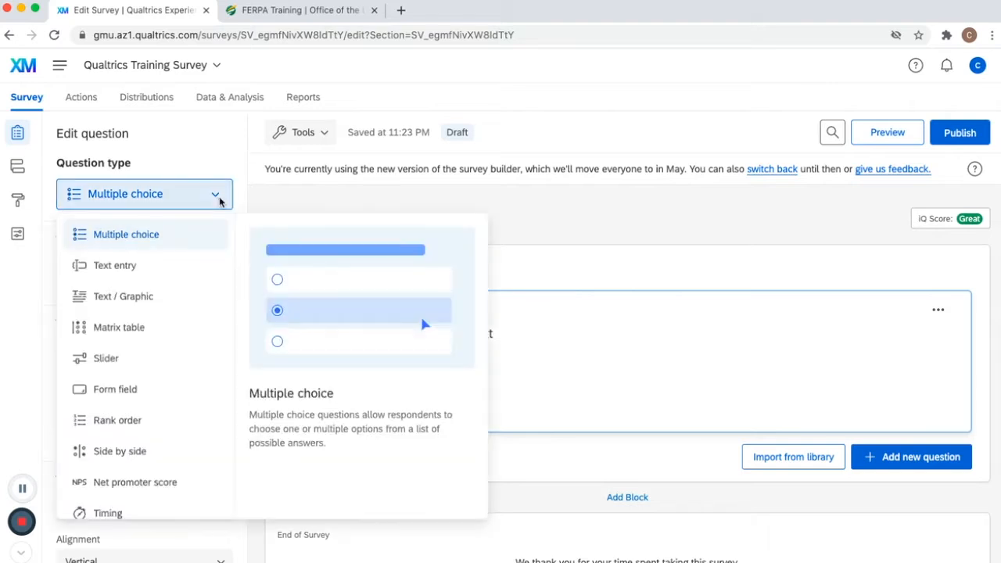
click(157, 298)
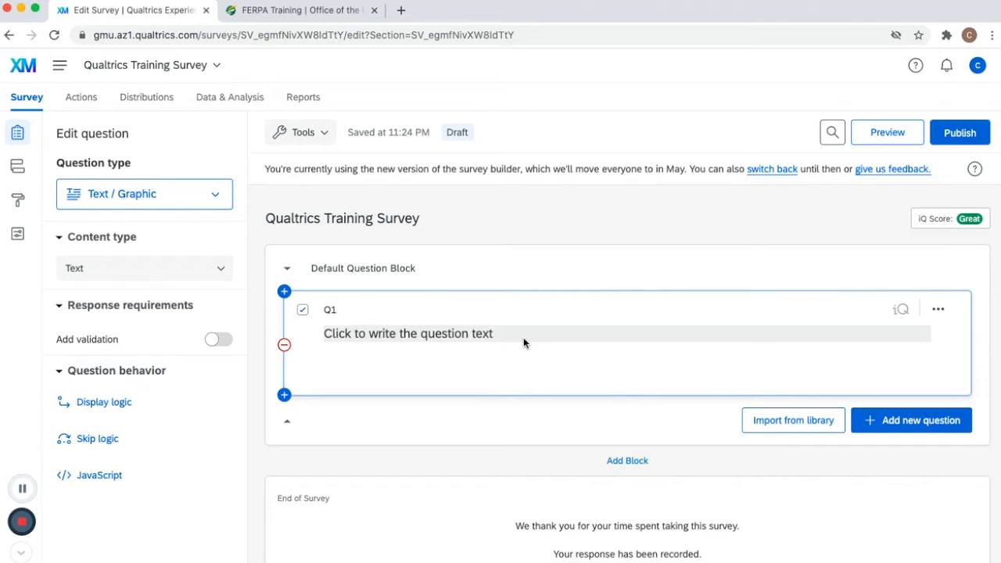
- Write Q1's text as 'Qualtrics Training Survey: This survey is designed to get feedback from trainees to make any improvements.'
click(523, 337)
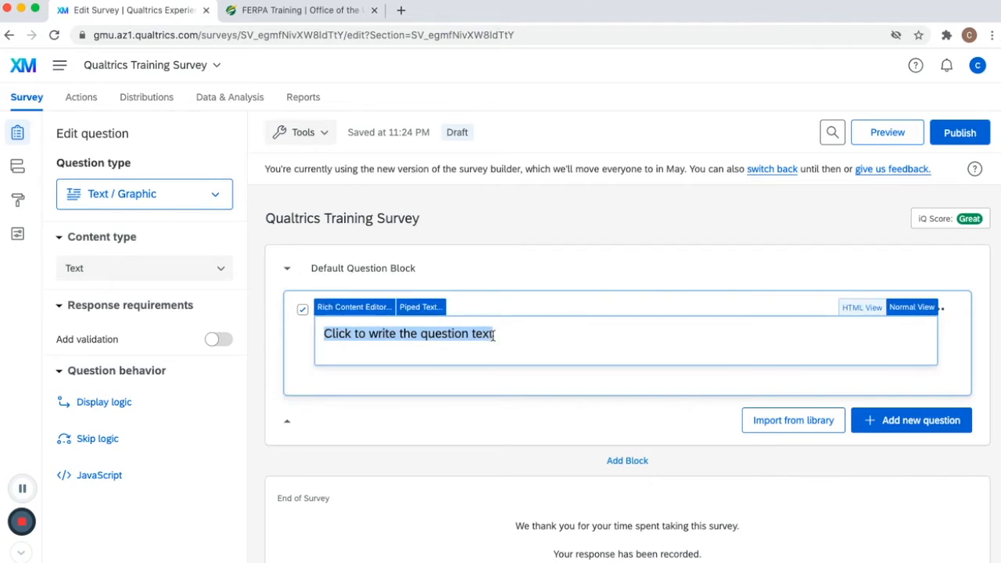
text(Qualtrics Training Survey: T)
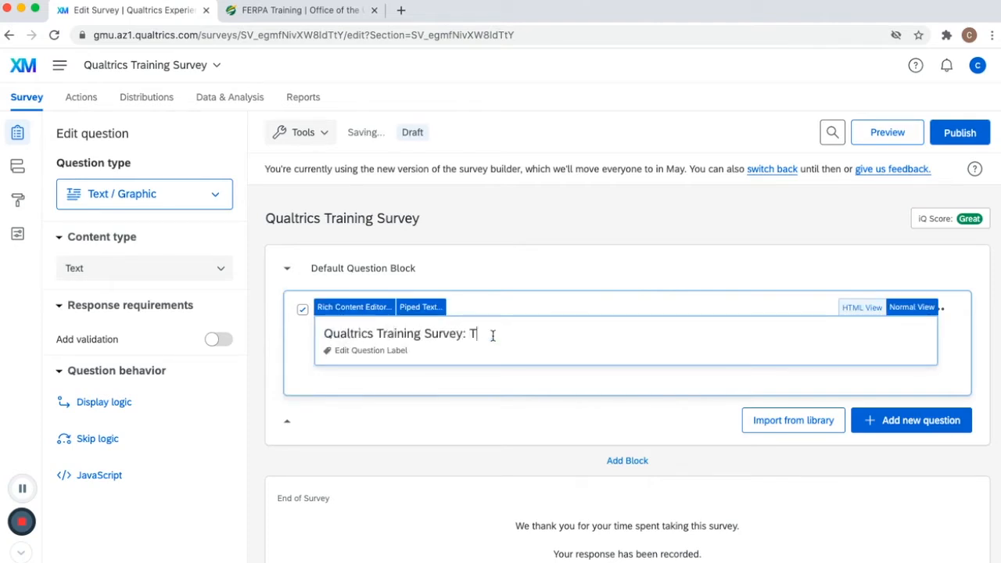
text(his survey is designed to get feedback from t)
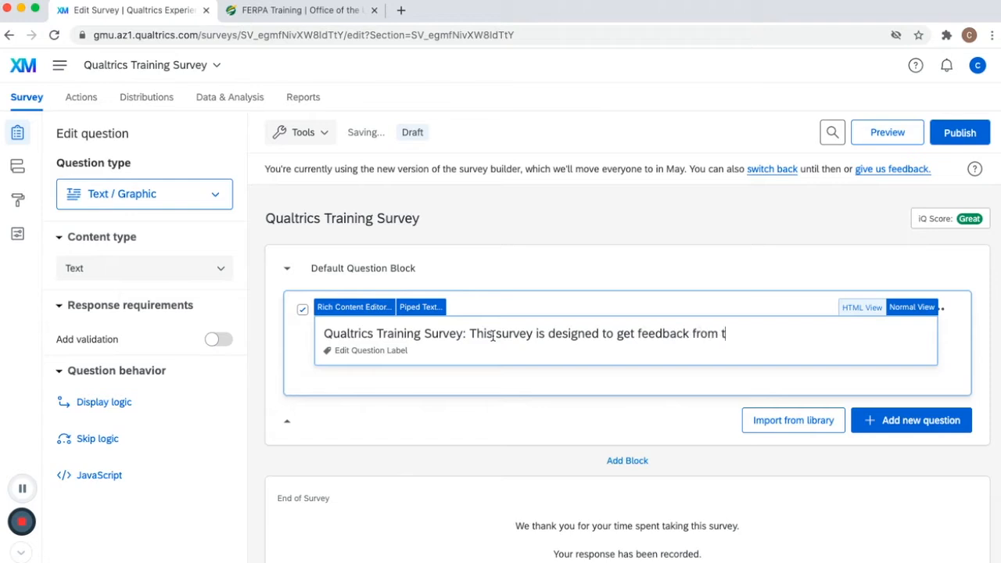
text(rainees to make any improvements.)
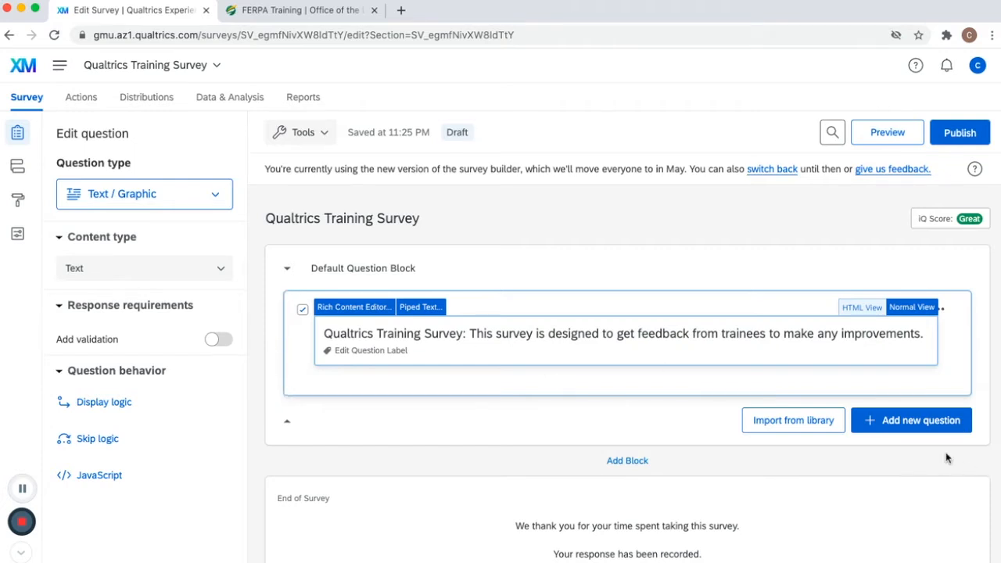
- Add a new Matrix table question below Q1
click(921, 421)
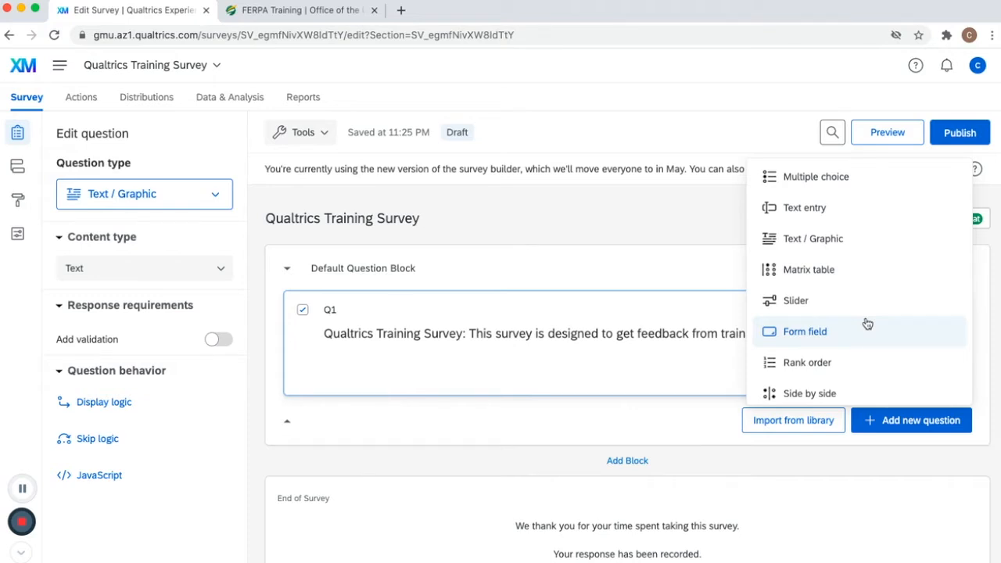
click(864, 278)
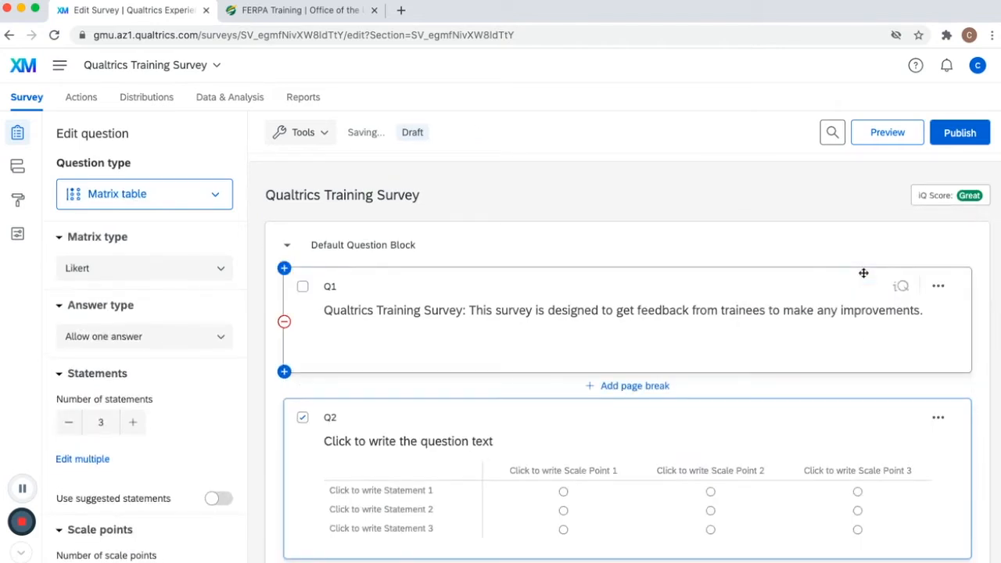
scroll(696, 375, down, 3)
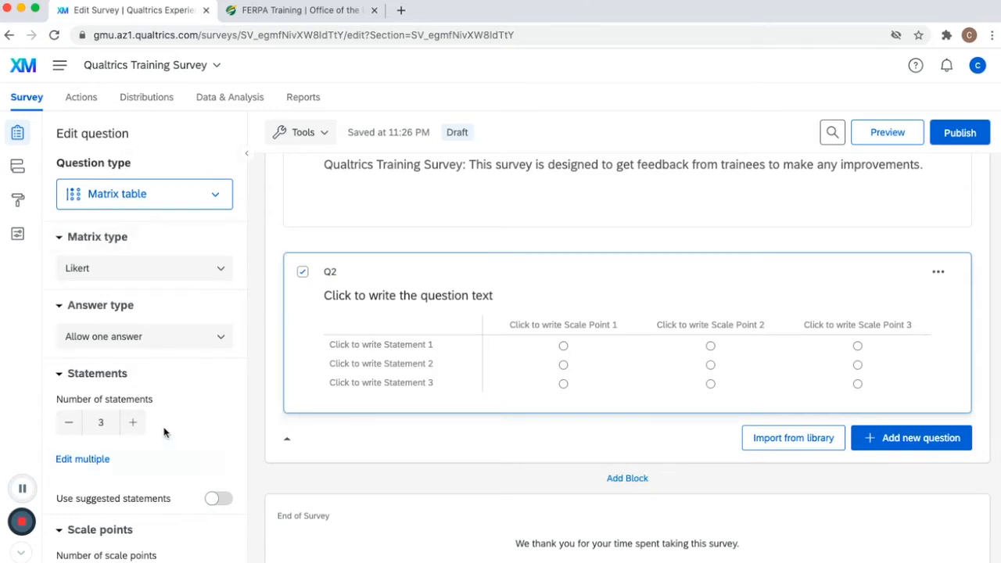
scroll(178, 338, down, 6)
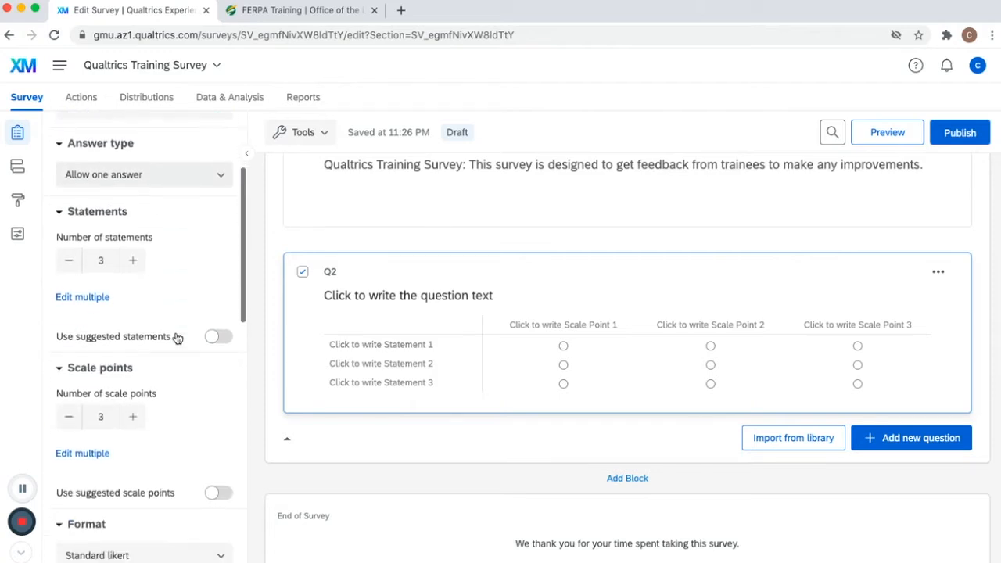
scroll(171, 275, up, 1)
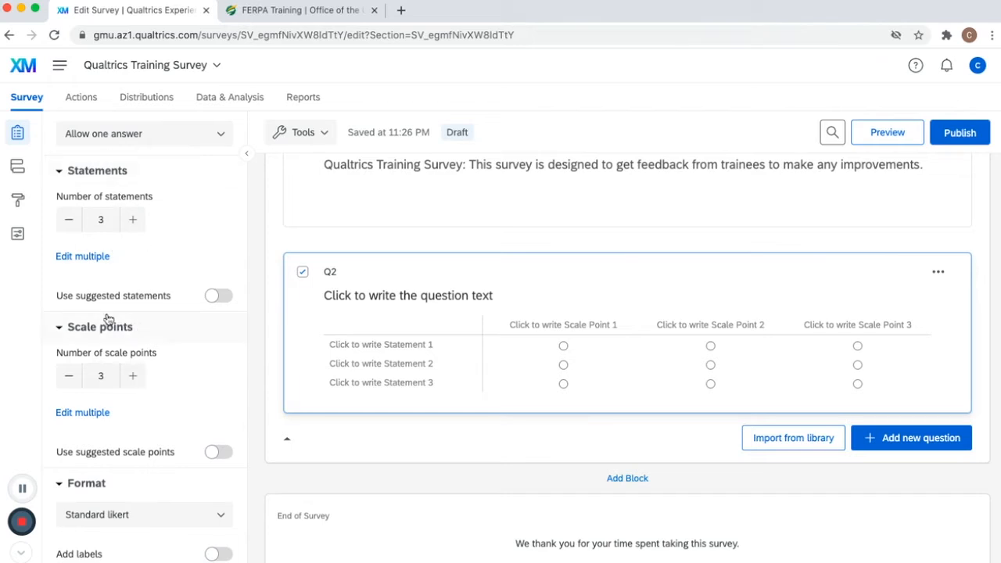
- Write Q2's text as 'Please indicate how often each of the following statements are true for you:'
click(456, 295)
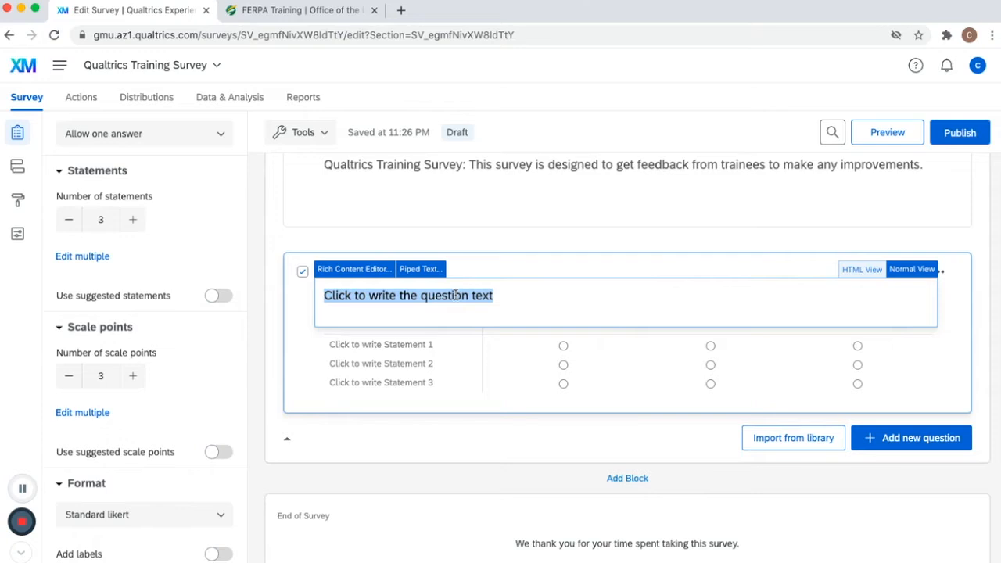
text(Please indicate how often each of the following statements are true for you:)
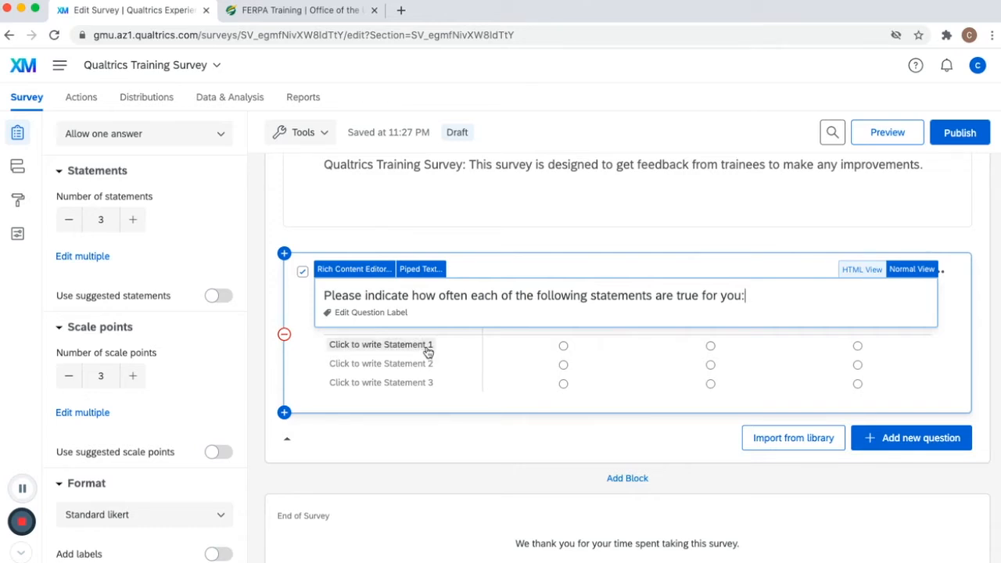
key(Tab)
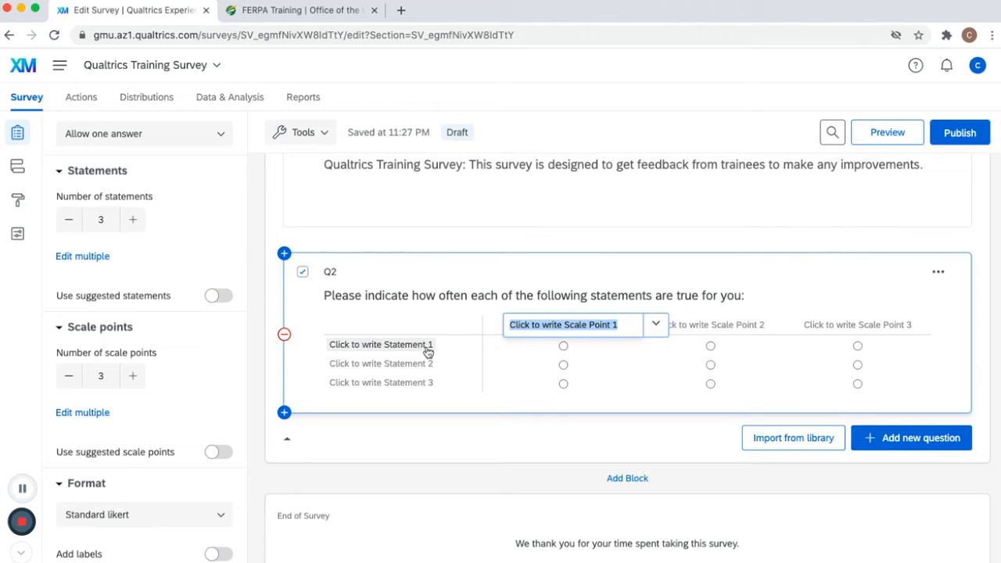
- Label the three scale points Never true, Rarely true and Sometimes true
text(Never true)
key(Tab)
text(Rarely true)
key(Tab)
text(Sometimes true)
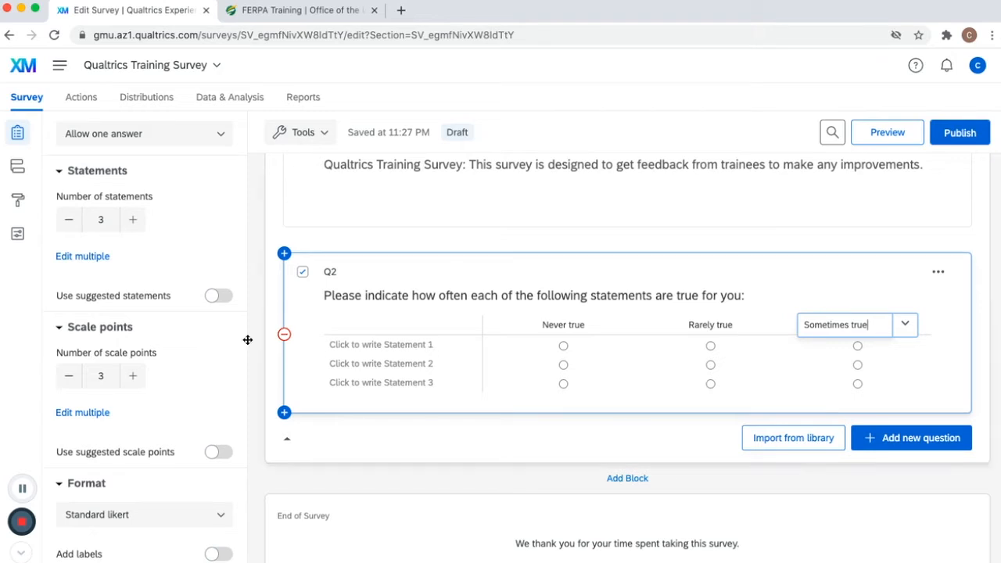
- Increase the matrix to 5 scale points and label the new ones Often true and Very often true
click(133, 376)
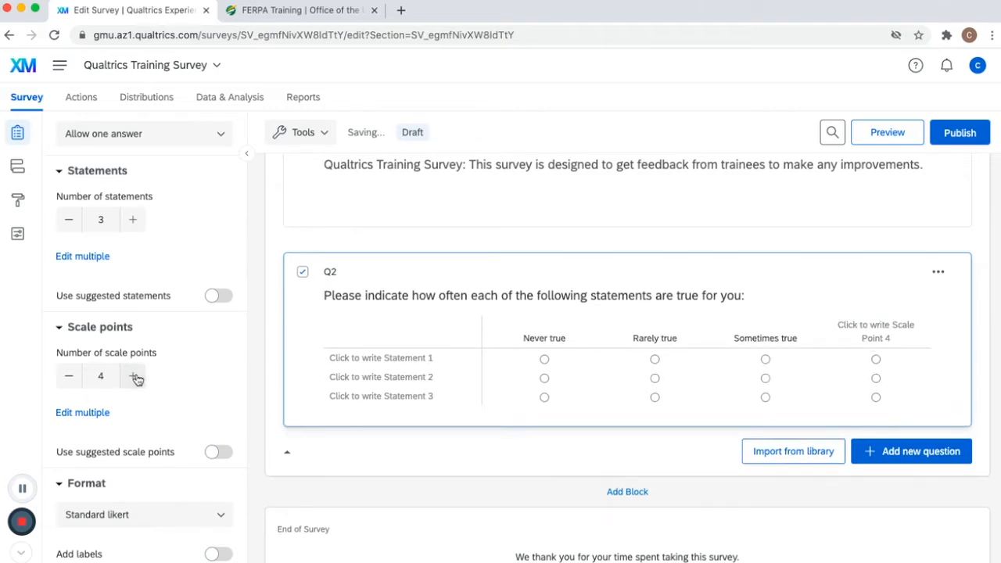
click(135, 376)
click(810, 336)
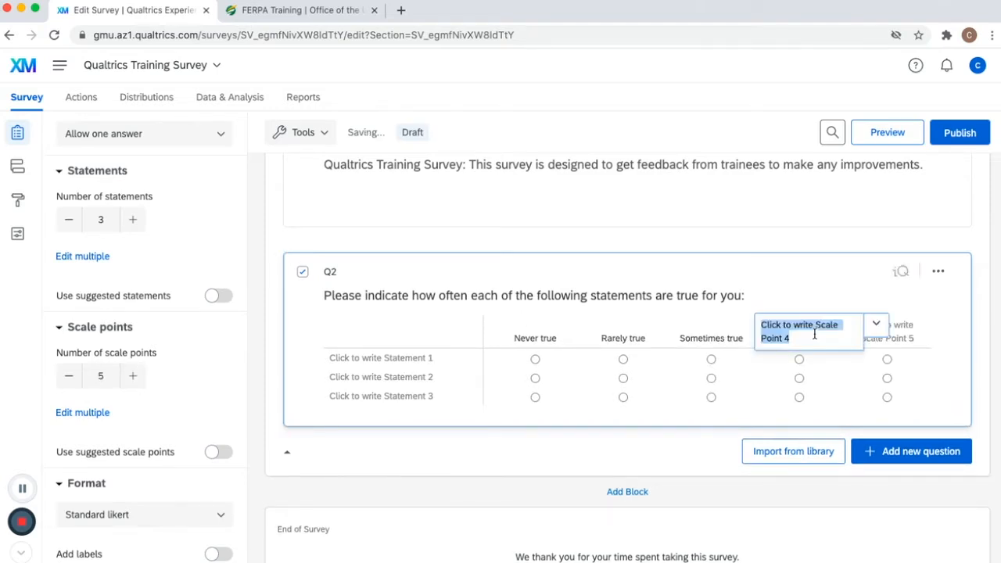
text(Often true)
key(Tab)
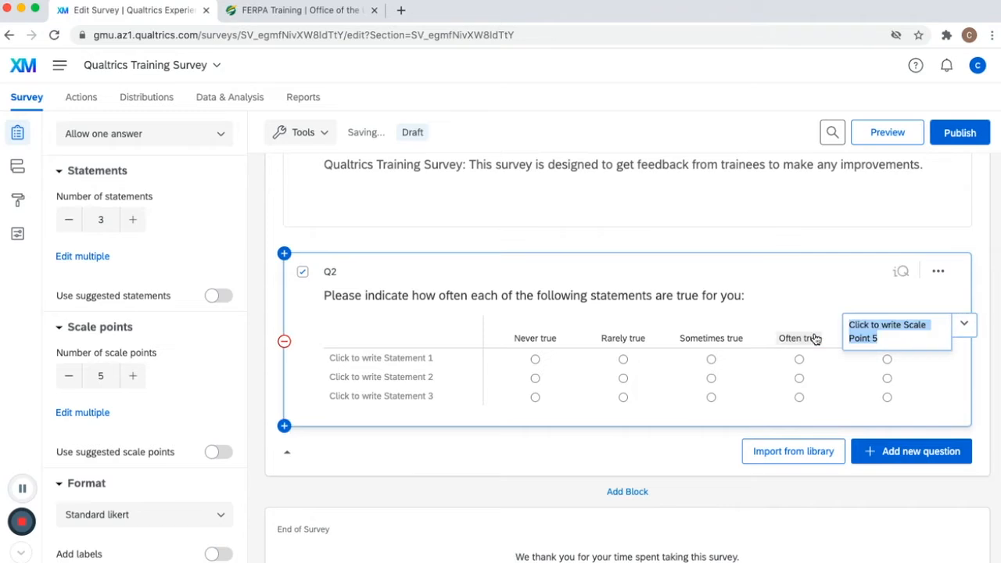
text(Very often true)
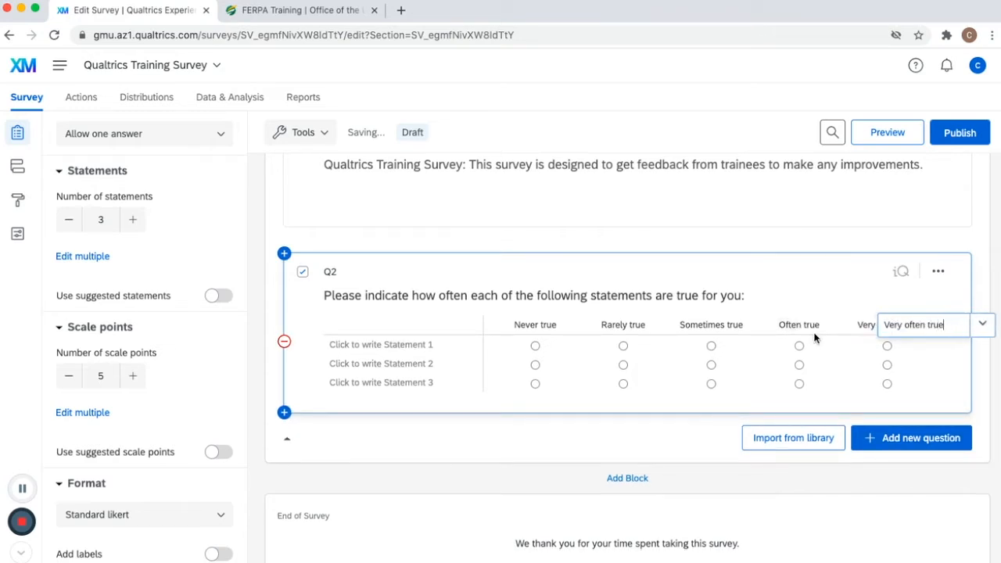
key(Tab)
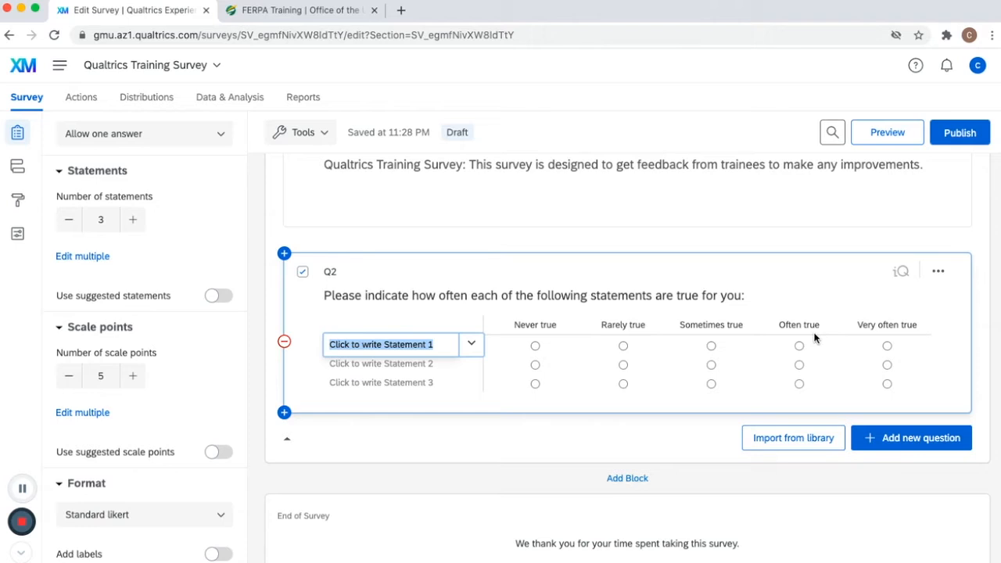
- Enter Q2's three statements: 'The training was informative', 'I felt engaged in the training', 'I feel confident in creating a survey through Qualtrics'
text(The training was informative)
key(Tab)
text(I felt engaged in the training)
key(Tab)
text(I fe)
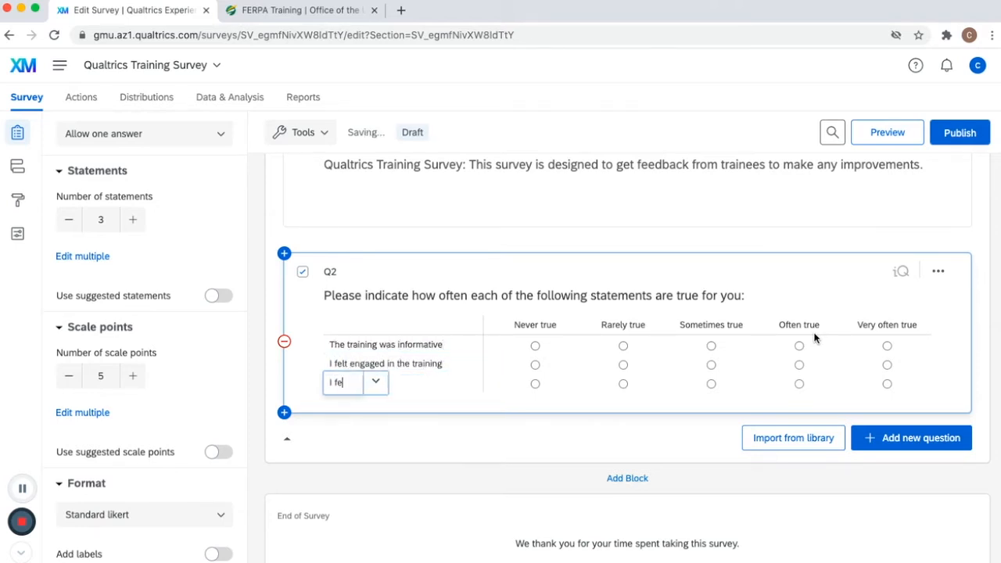
text(el confident in creating a survey through Qualtrics)
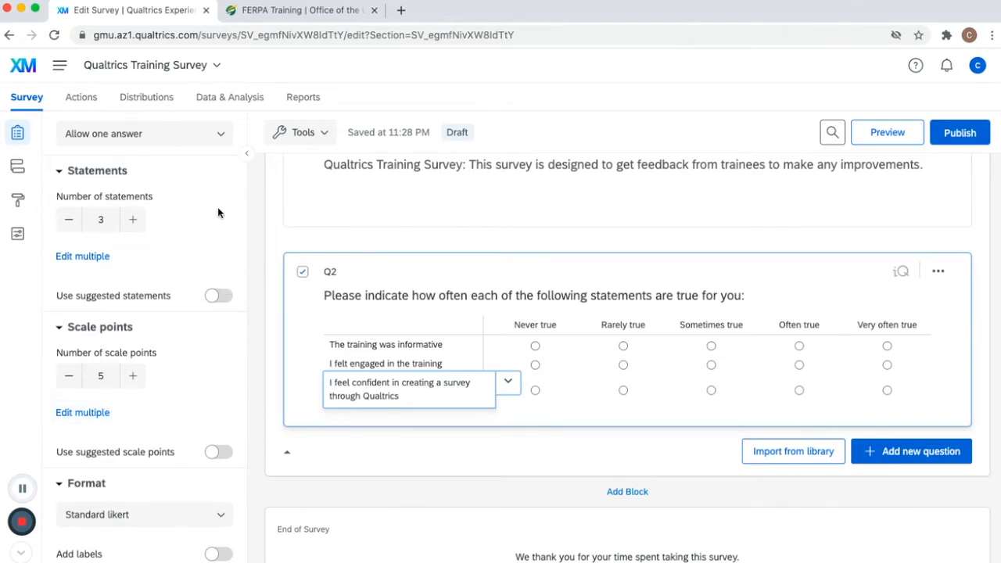
scroll(126, 452, down, 2)
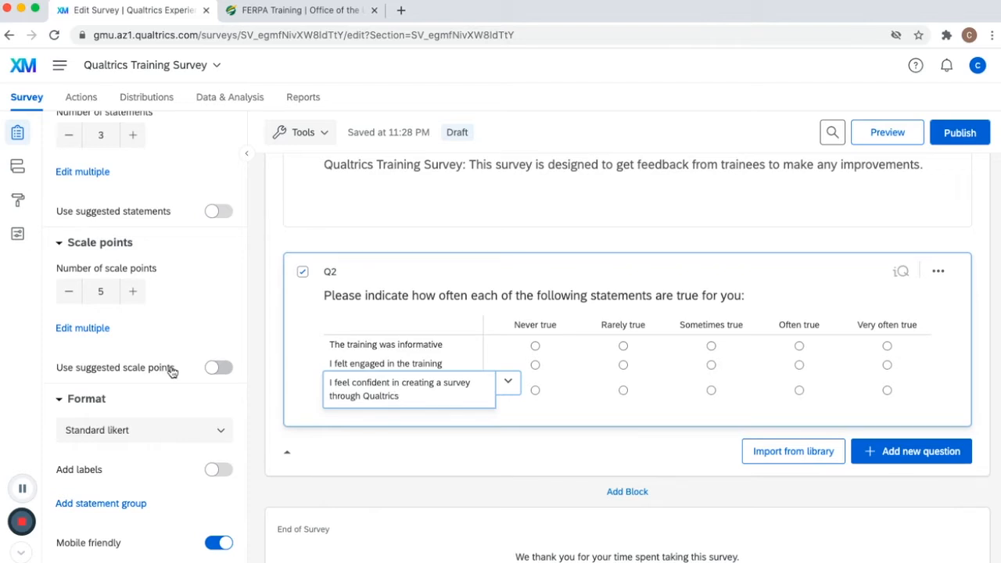
click(225, 368)
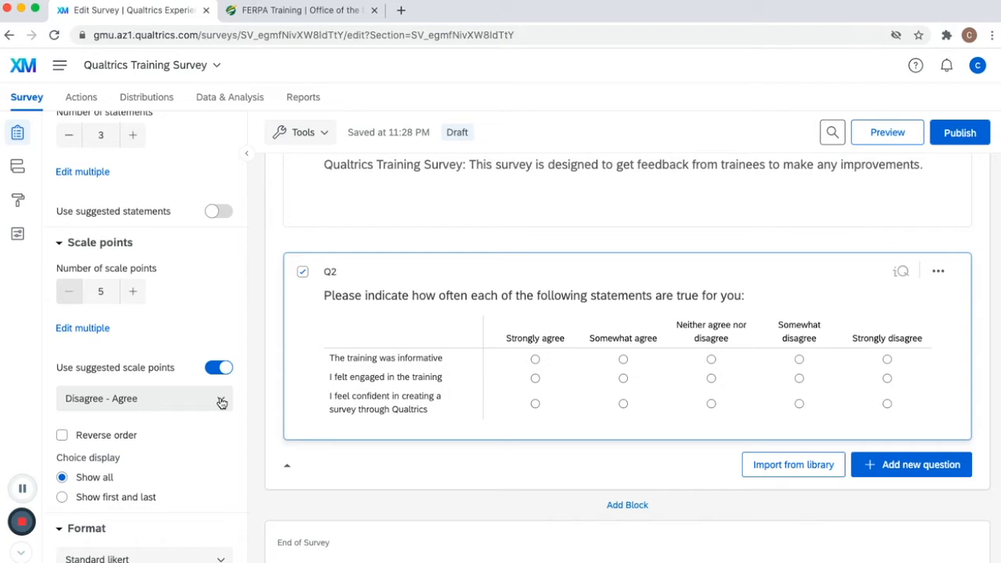
click(223, 402)
scroll(194, 318, down, 10)
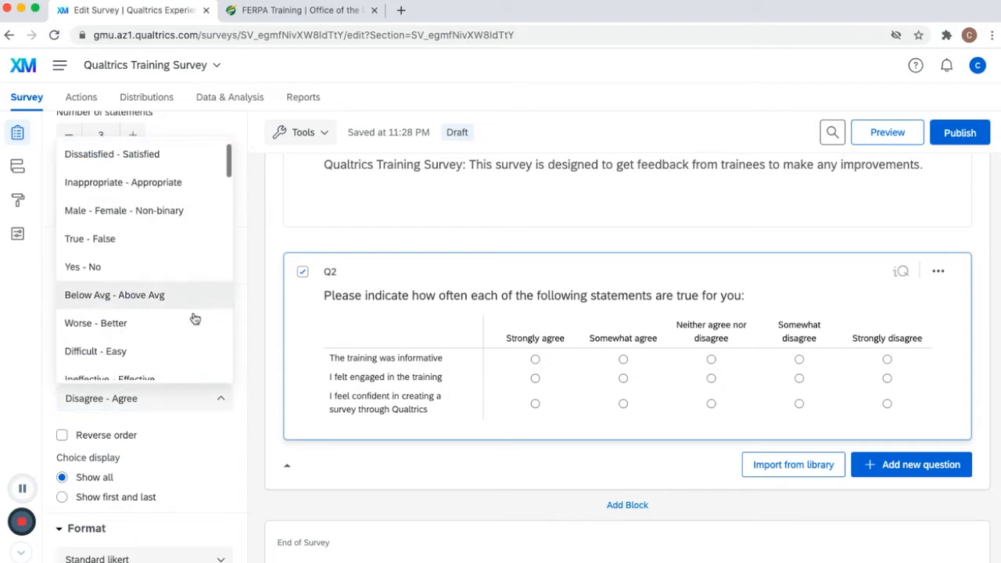
scroll(195, 319, down, 10)
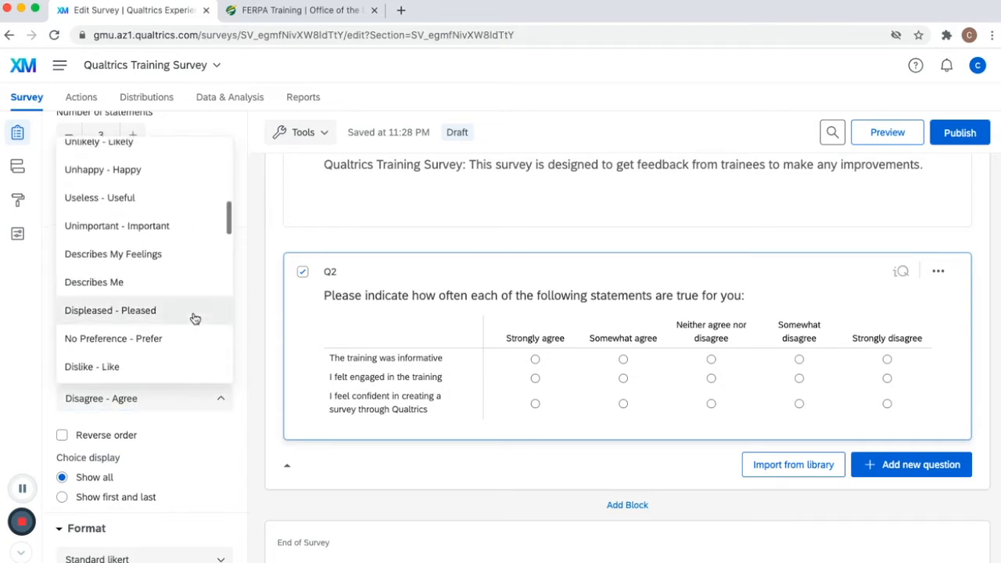
scroll(195, 318, down, 4)
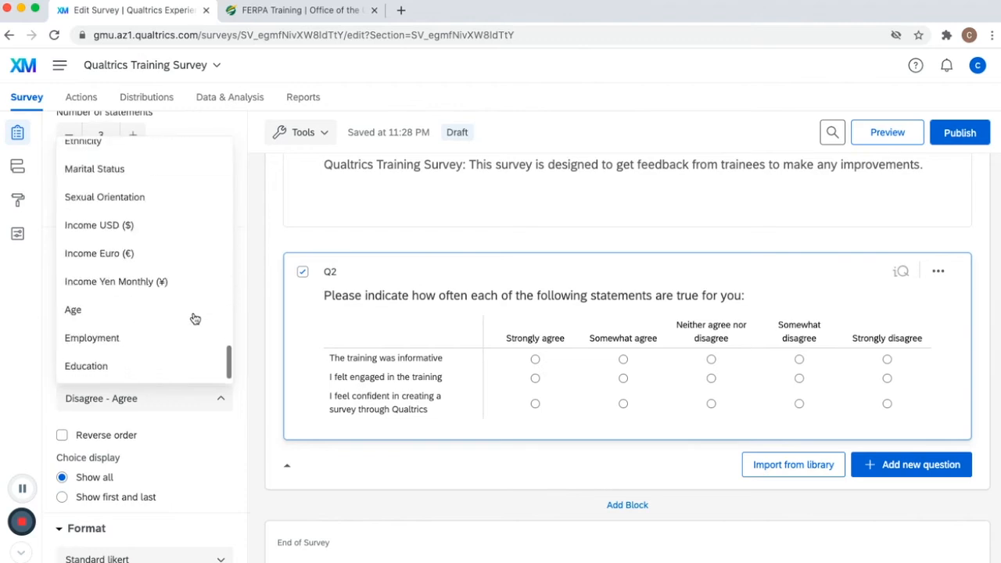
scroll(195, 319, up, 1)
scroll(194, 318, up, 15)
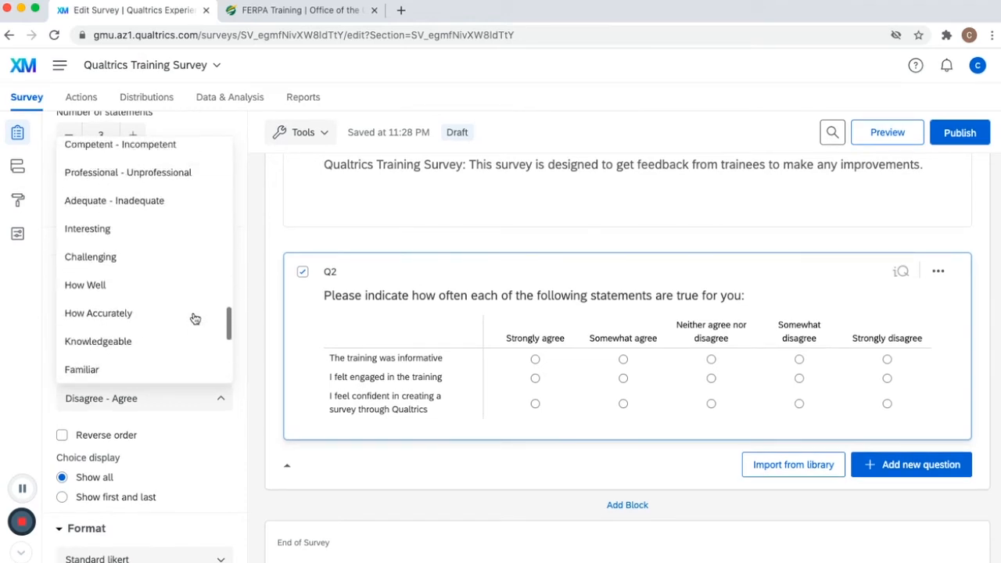
scroll(195, 319, up, 5)
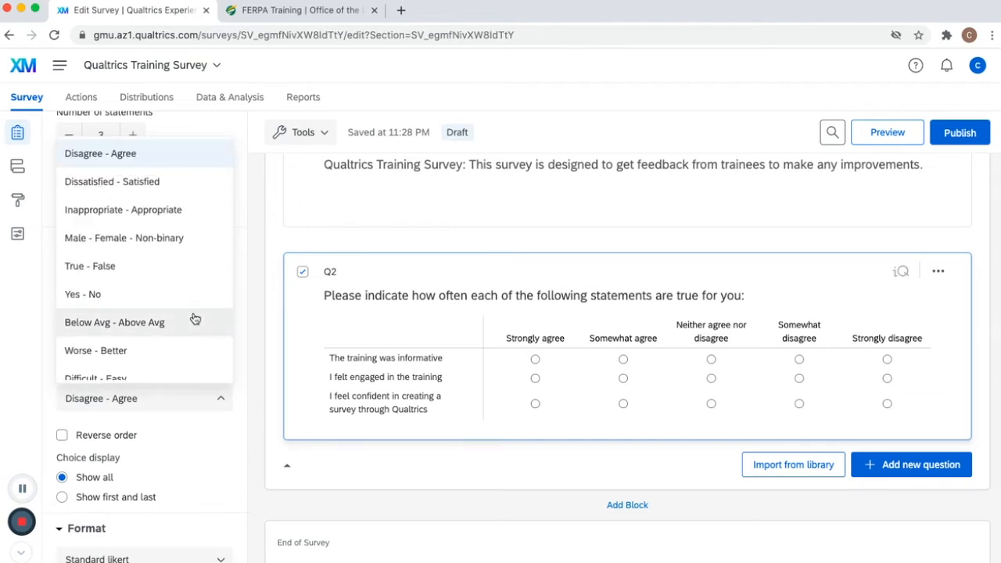
click(28, 401)
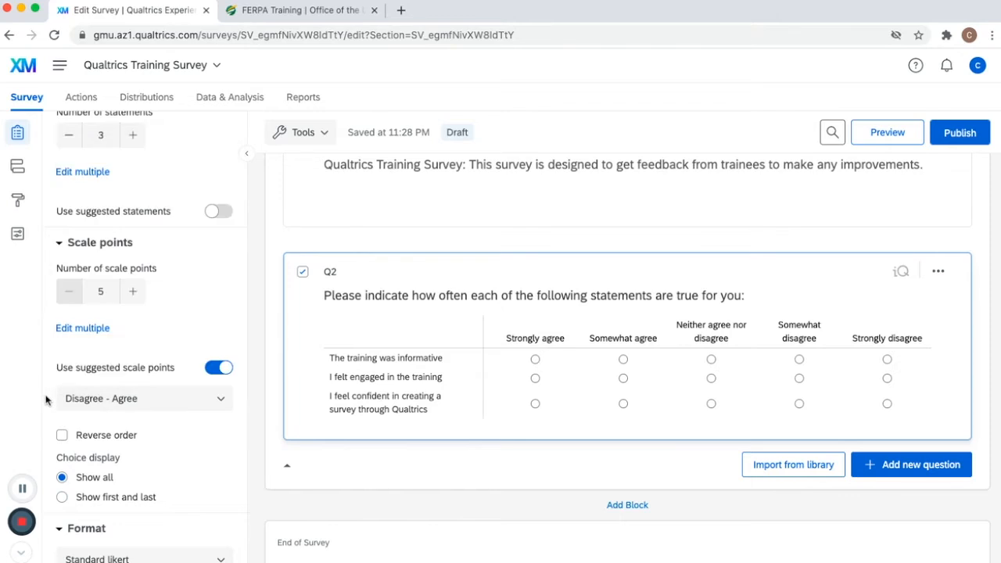
click(225, 372)
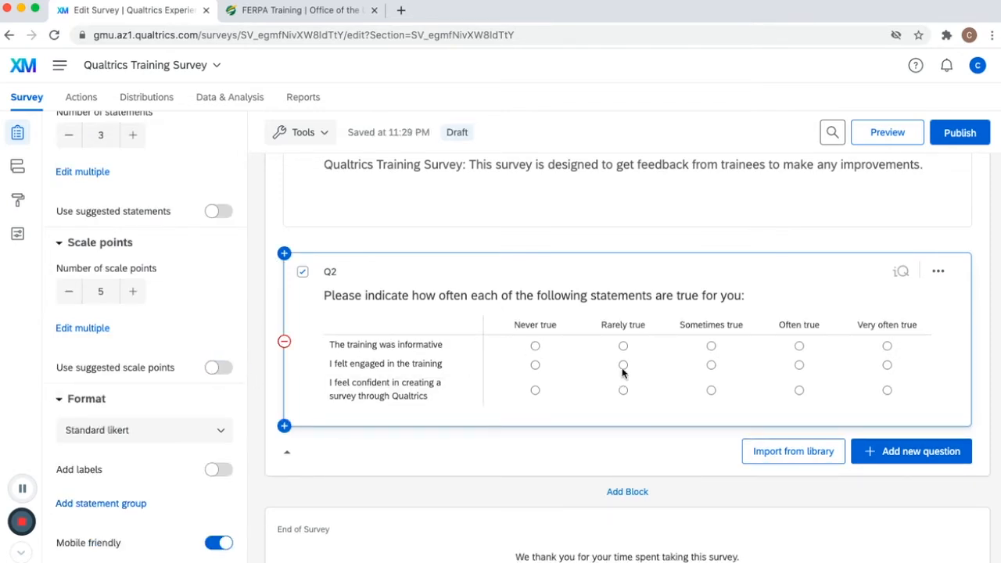
- Add a Multiple choice question Q3 reading 'Overall, how would you rate your experience at the Qualtrics training?'
click(894, 460)
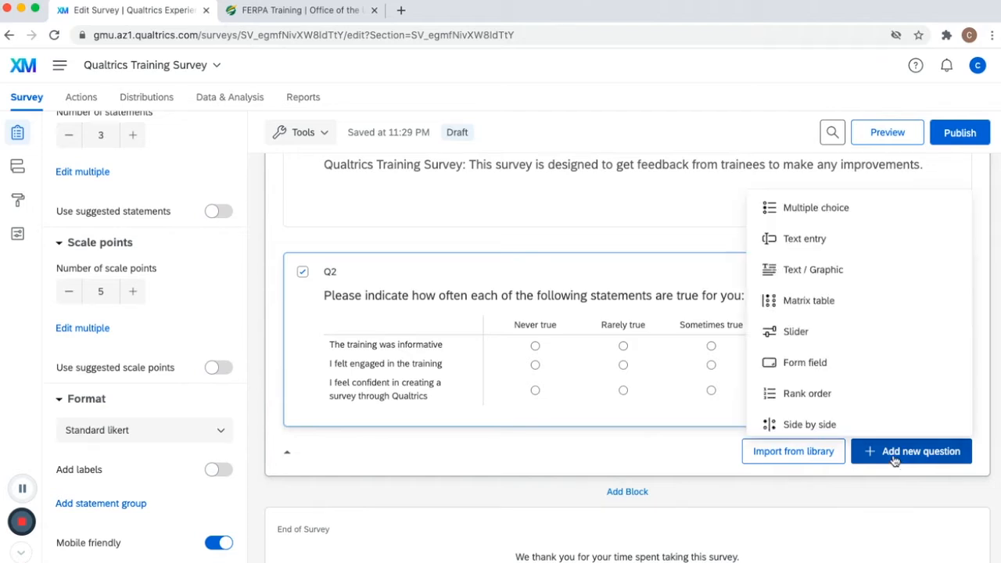
click(854, 210)
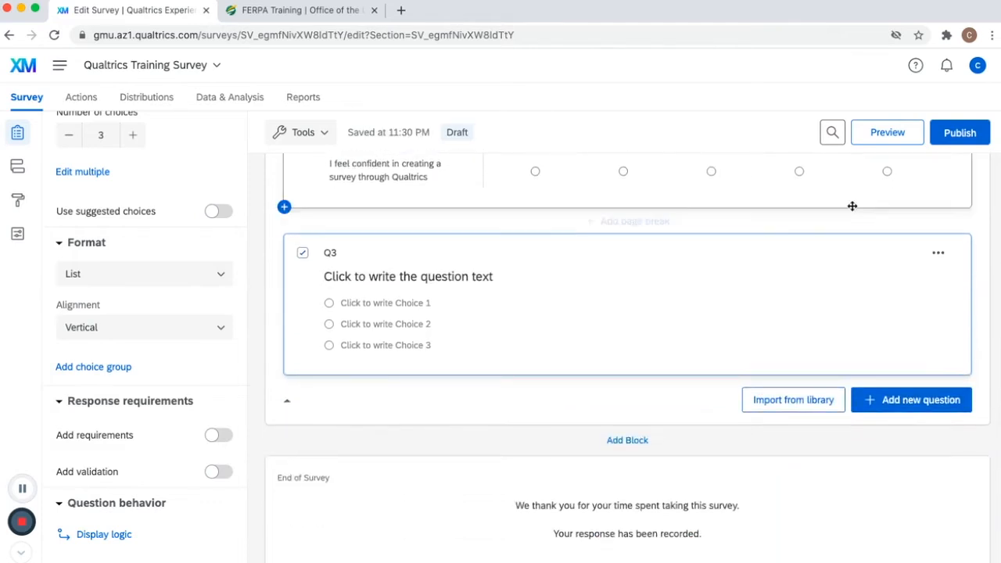
click(482, 276)
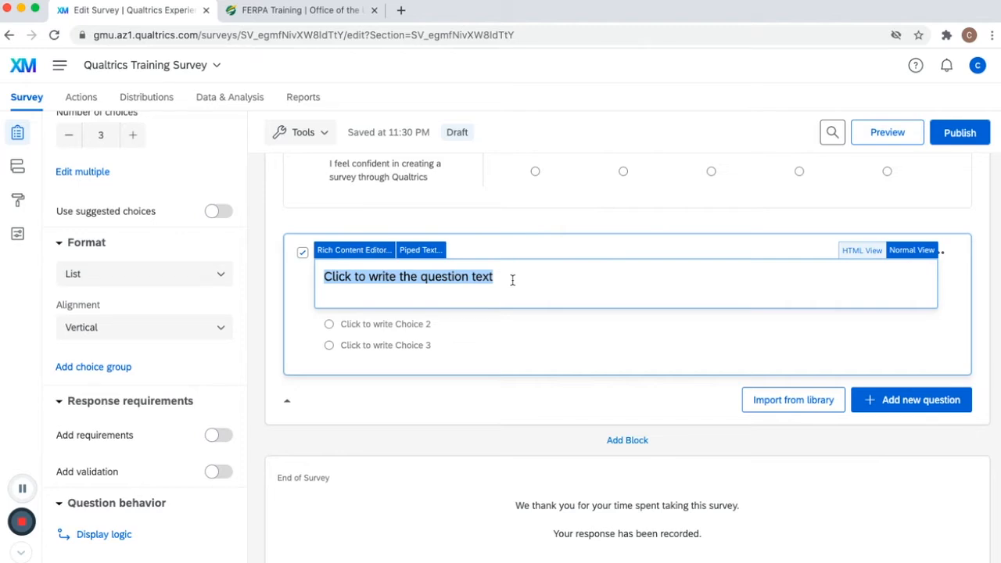
text(Overall, how )
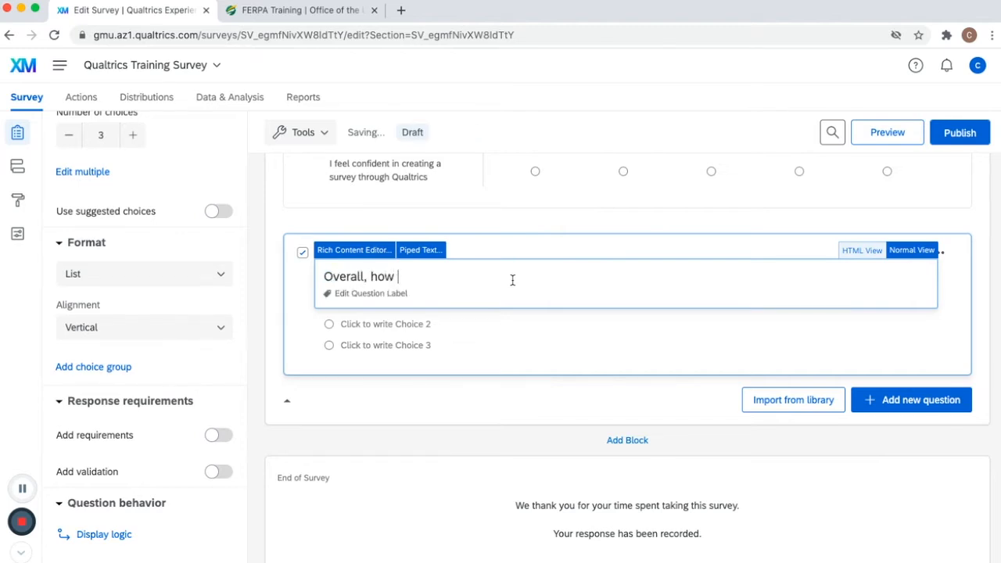
text(would you rate your experience a)
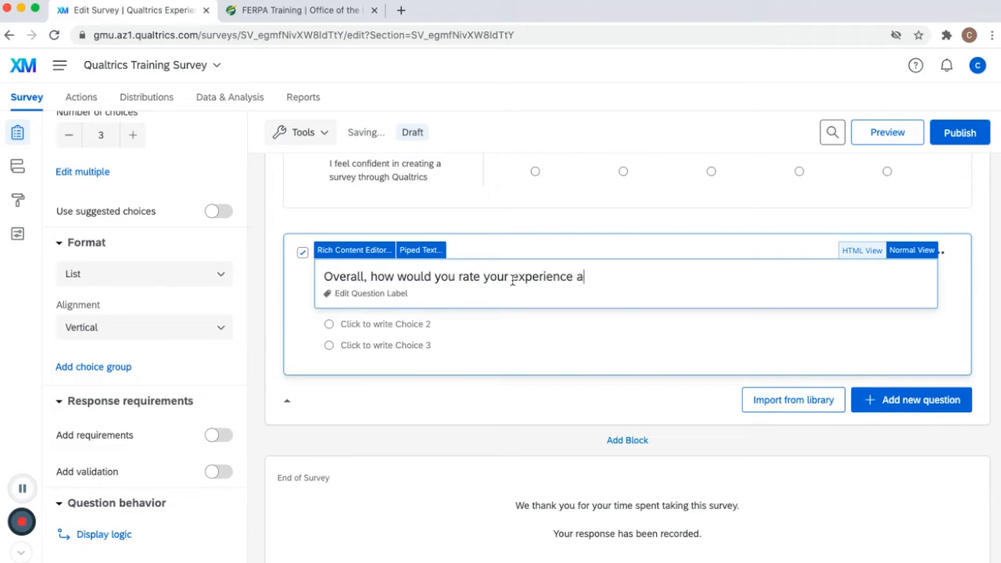
text(t the Qualtrics training?)
- Enter Q3's six choices: Very poor, Poor, Fair, Good, Very good and Excellent
key(Tab)
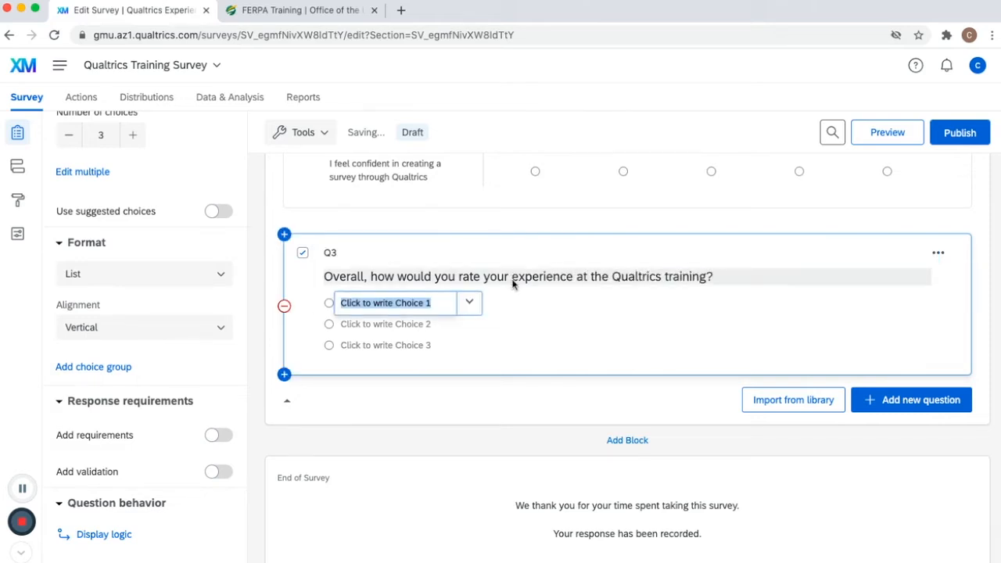
text(Very poor)
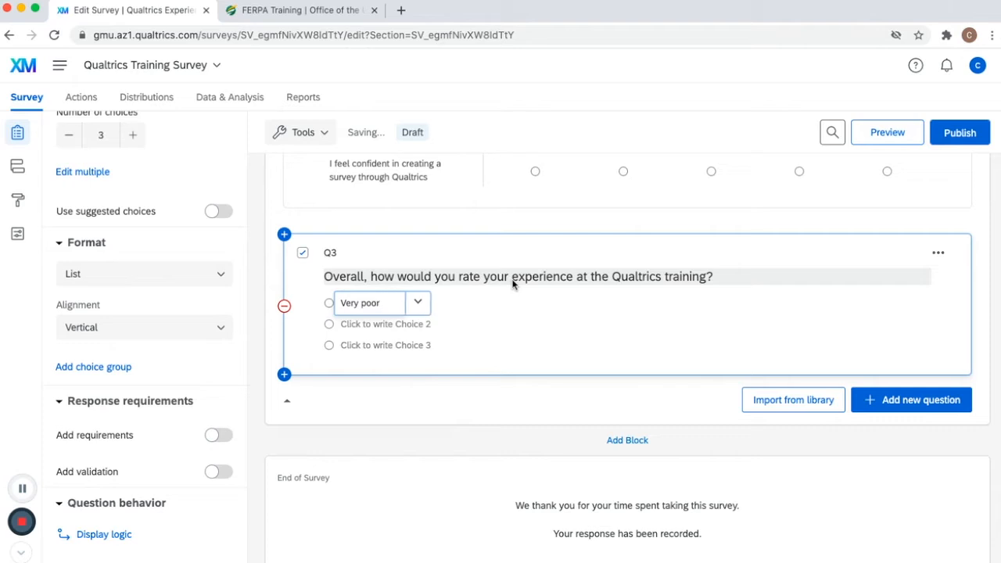
key(Tab)
text(Poor)
key(Tab)
text(Fair)
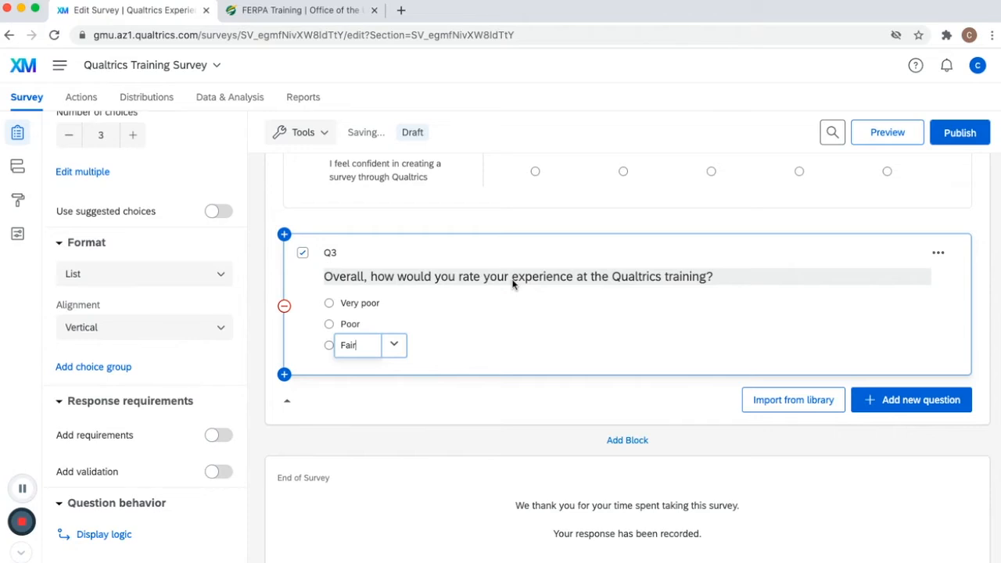
key(Return)
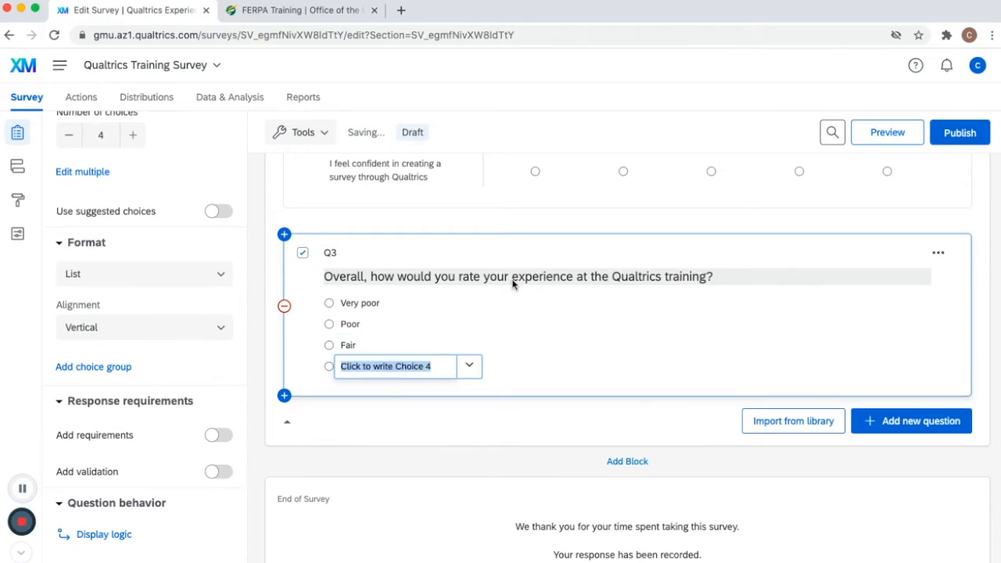
text(Good)
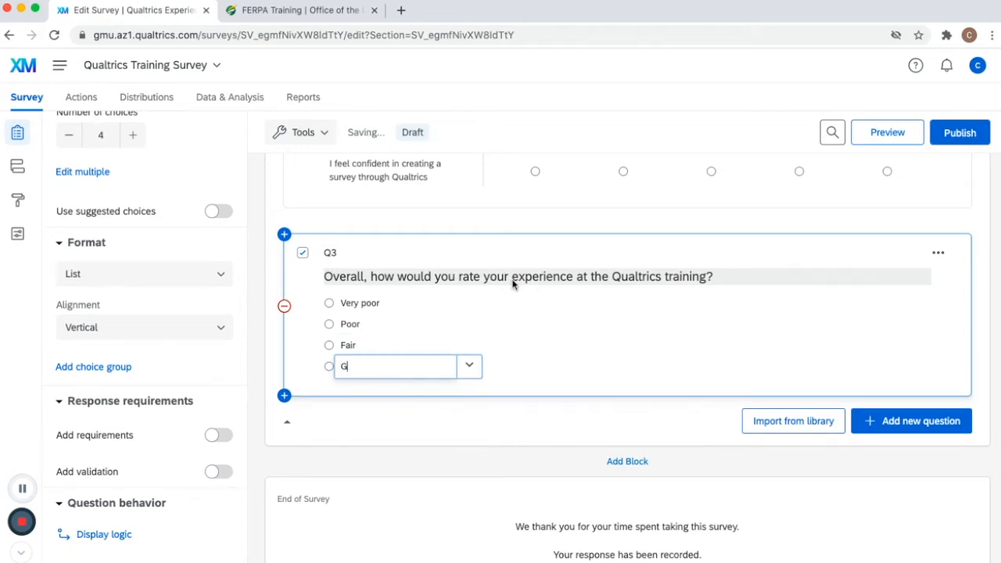
key(Return)
text(Very good)
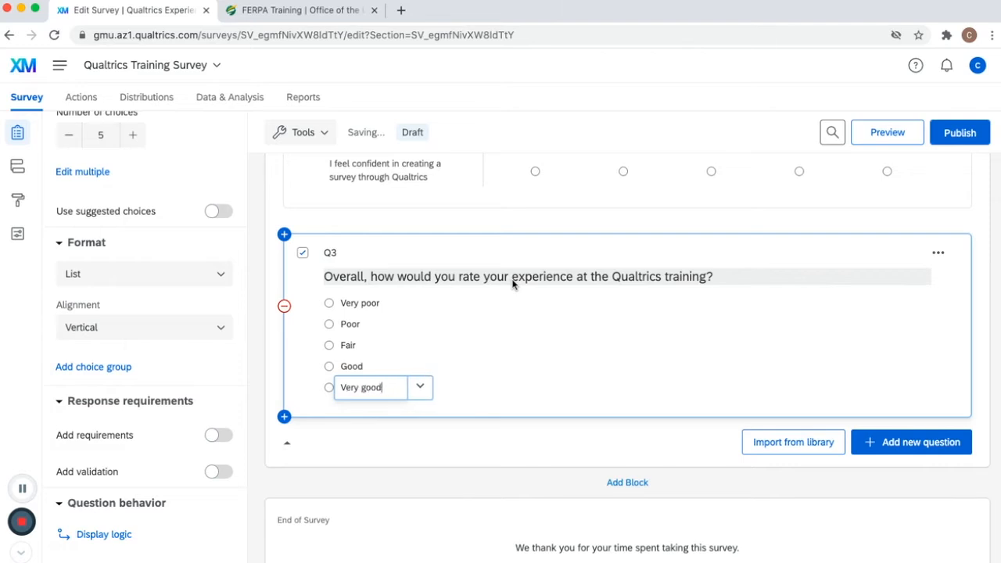
key(Return)
text(Excellent)
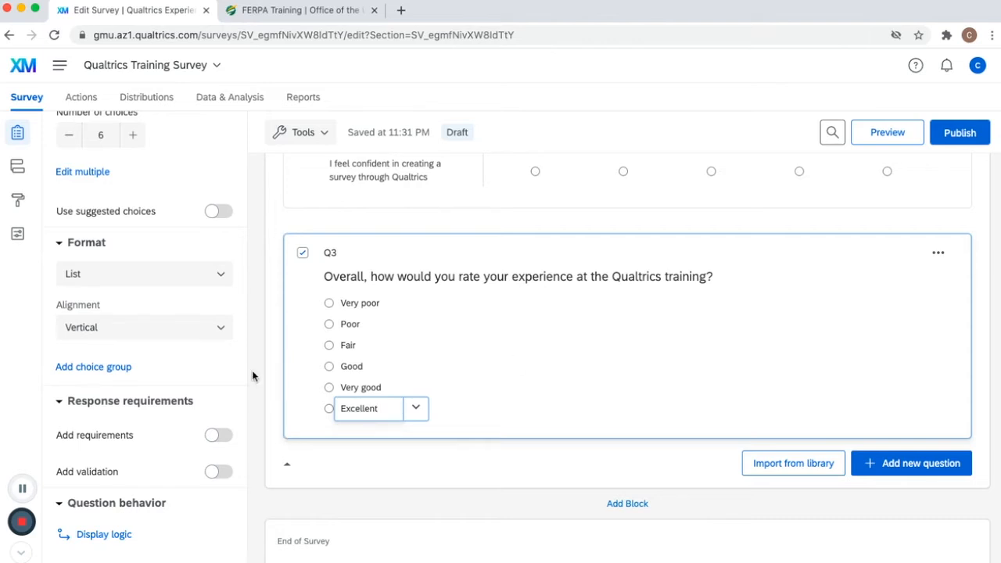
scroll(239, 354, down, 1)
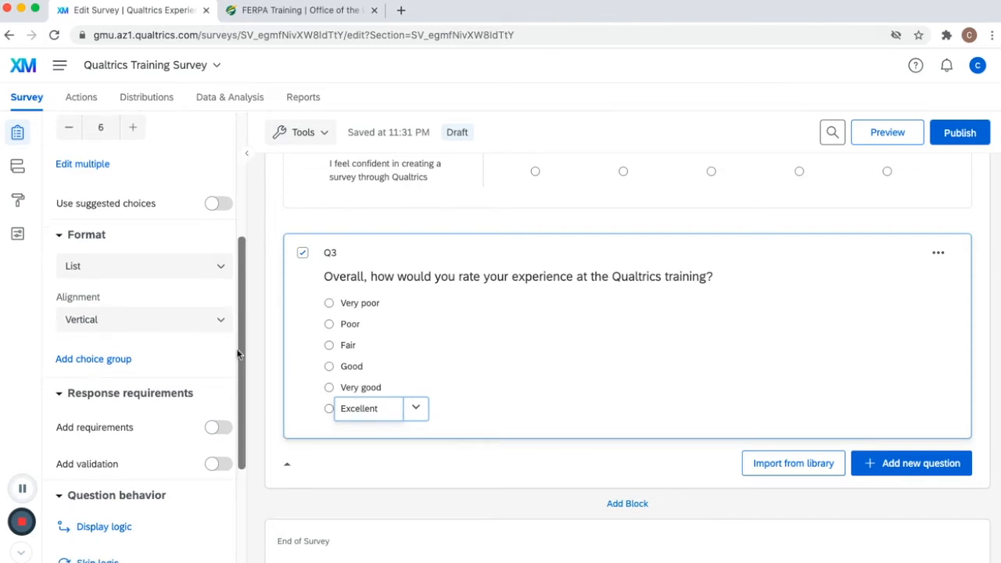
scroll(185, 288, up, 6)
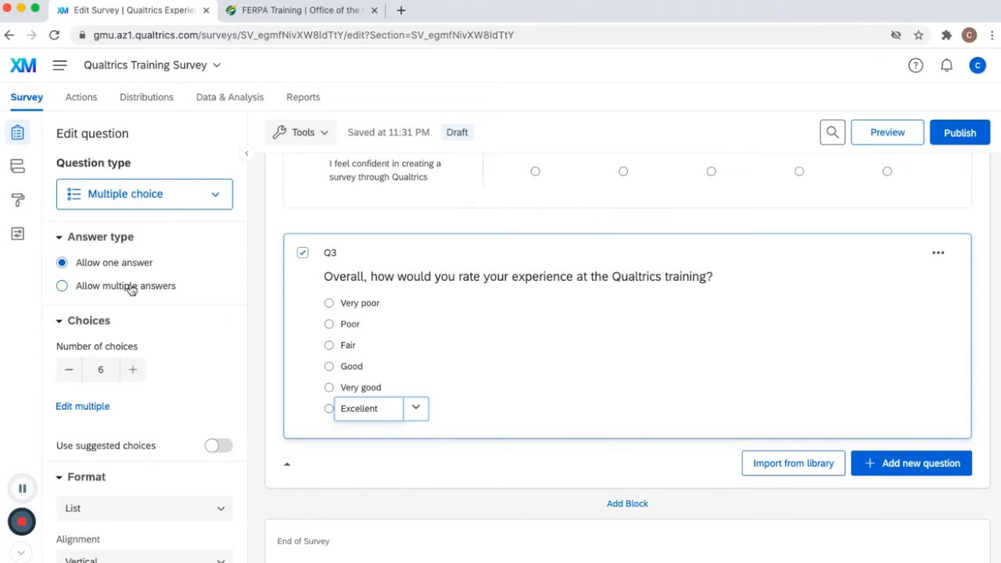
- Add a Multiple choice question Q4 reading 'Which of the following was the reason for your poor experience at the training?'
scroll(712, 345, down, 3)
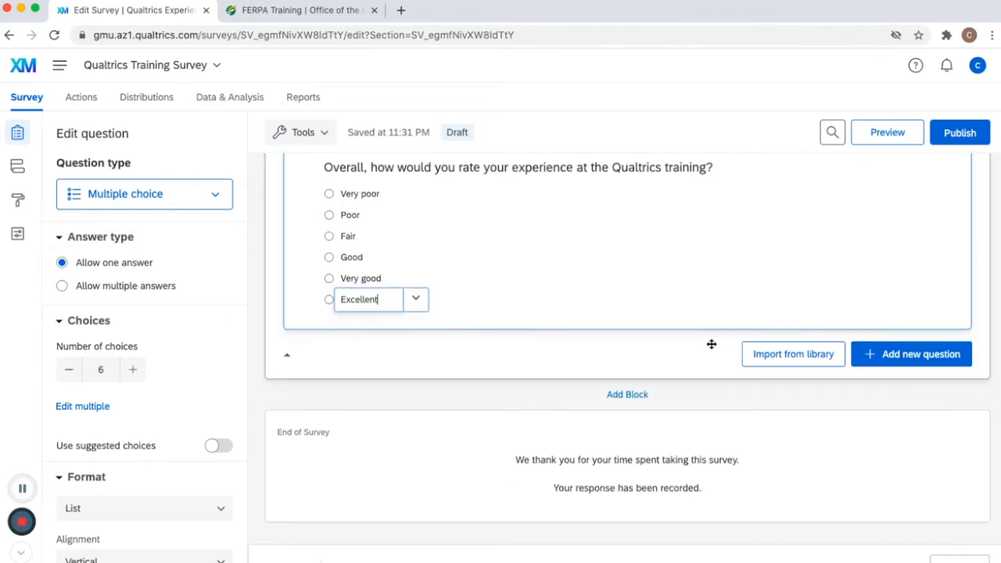
click(901, 360)
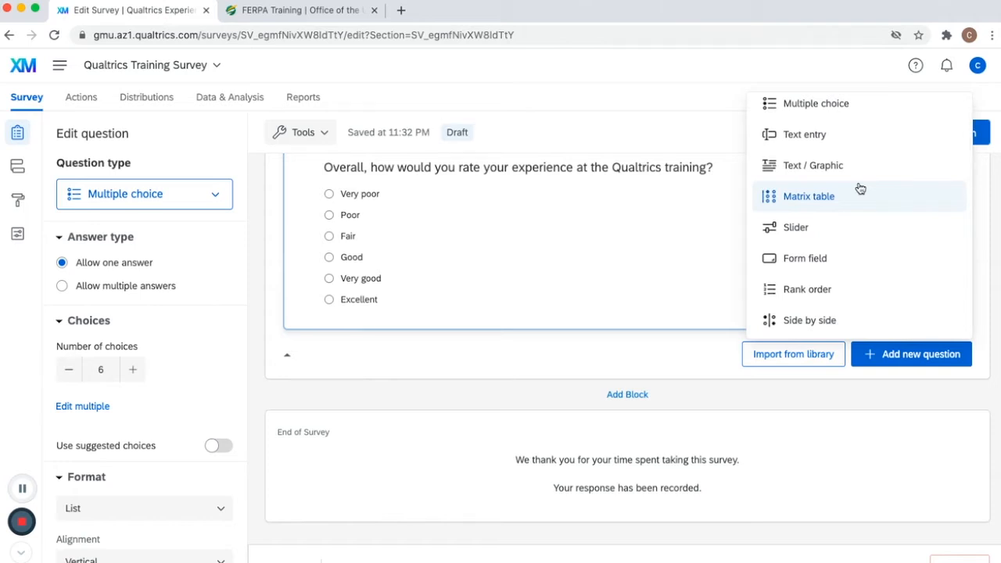
click(866, 112)
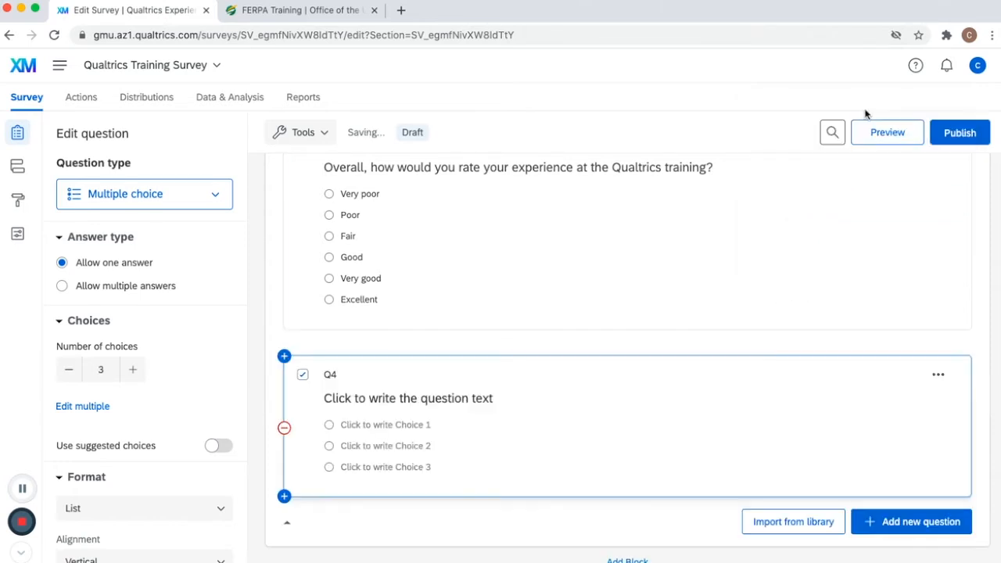
click(421, 399)
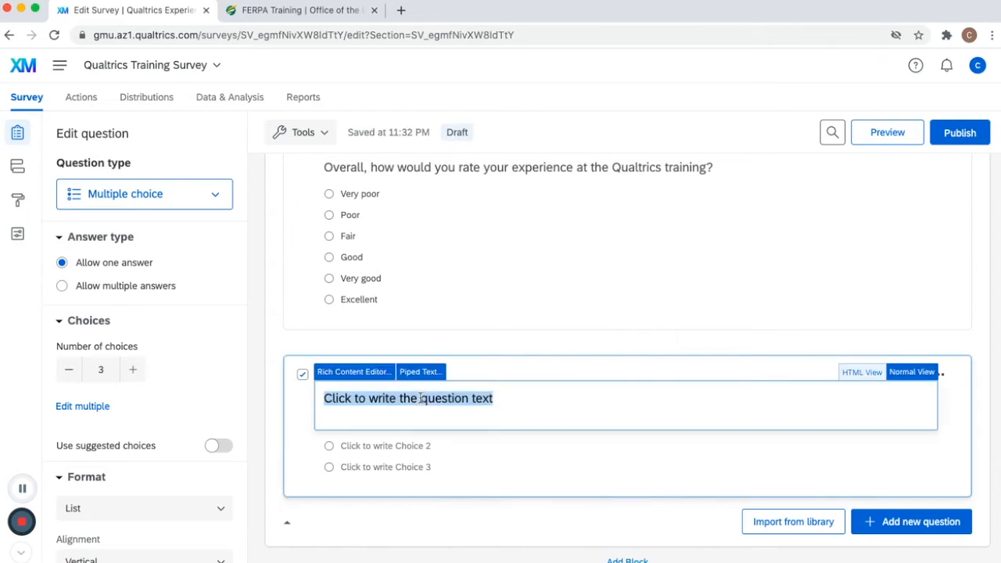
text(Which of the following was the reason for your poor experience at the training?)
- Enter Q4's choices: too short, too long, lack of engagement, hard to understand and Other
key(Tab)
text(too short)
key(Return)
text(too long)
key(Return)
text(lack of e)
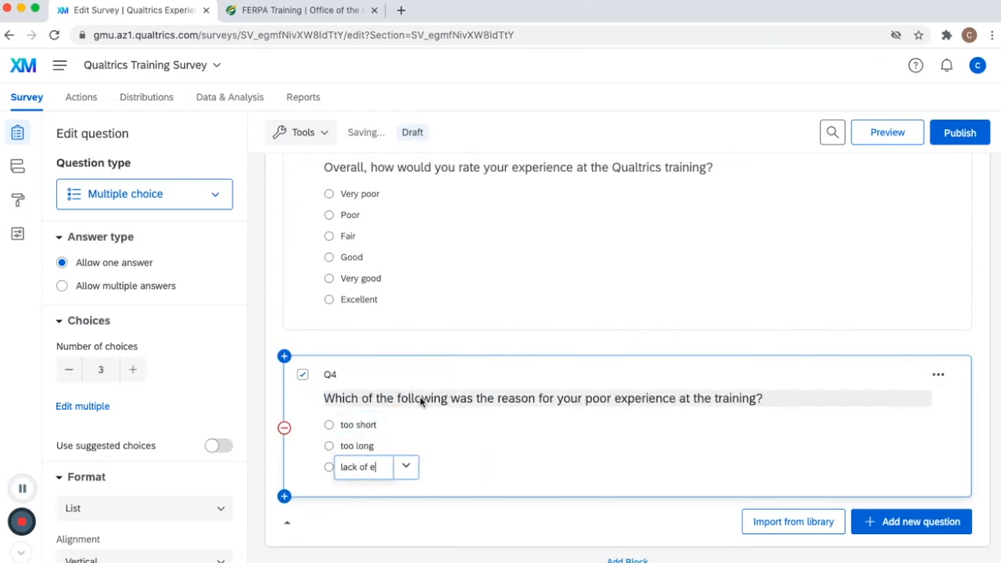
text(ngagement)
key(Return)
text(hard to understand)
key(Return)
text(Other)
- Allow text entry on Q4's Other choice
scroll(473, 358, down, 3)
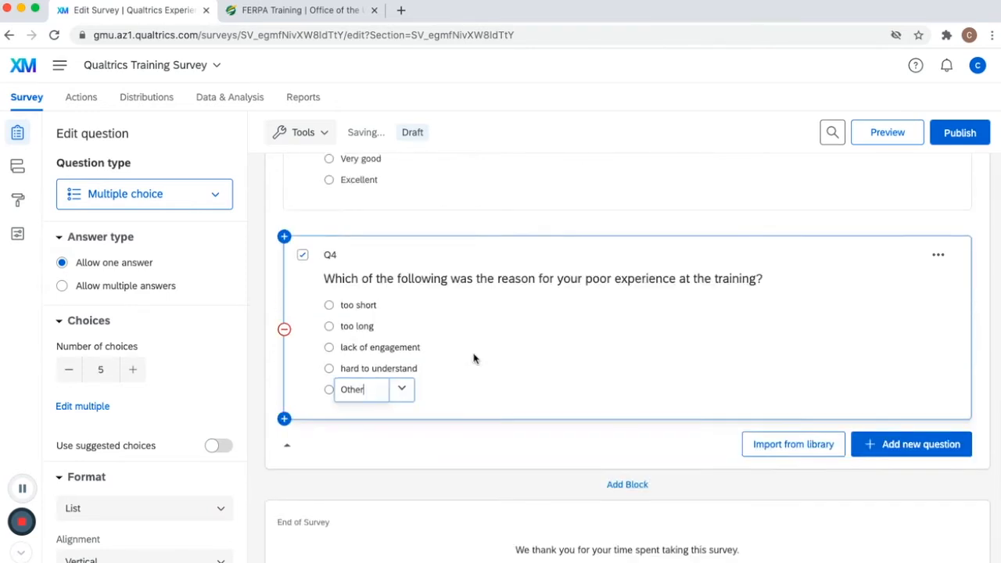
scroll(474, 359, down, 1)
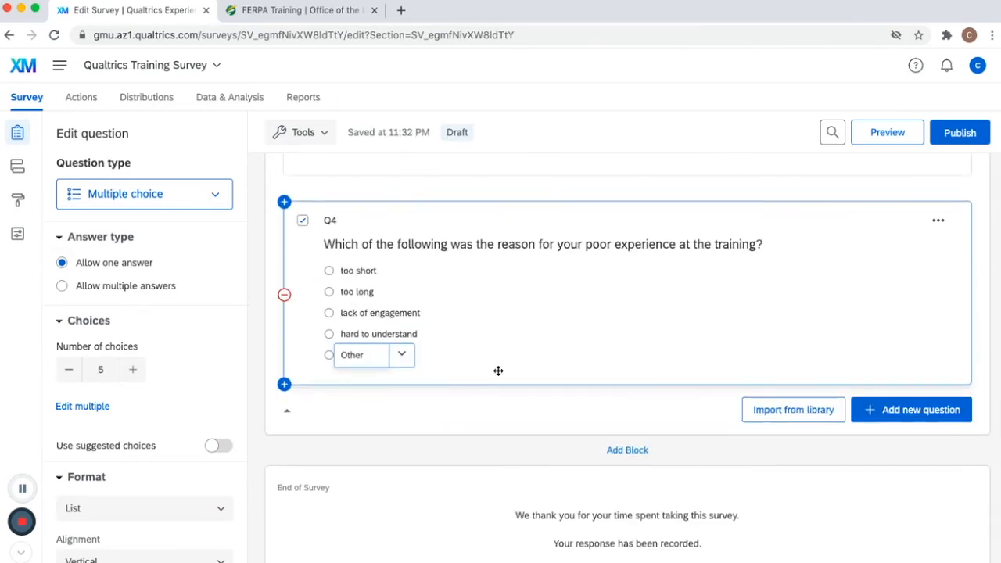
click(402, 358)
click(505, 210)
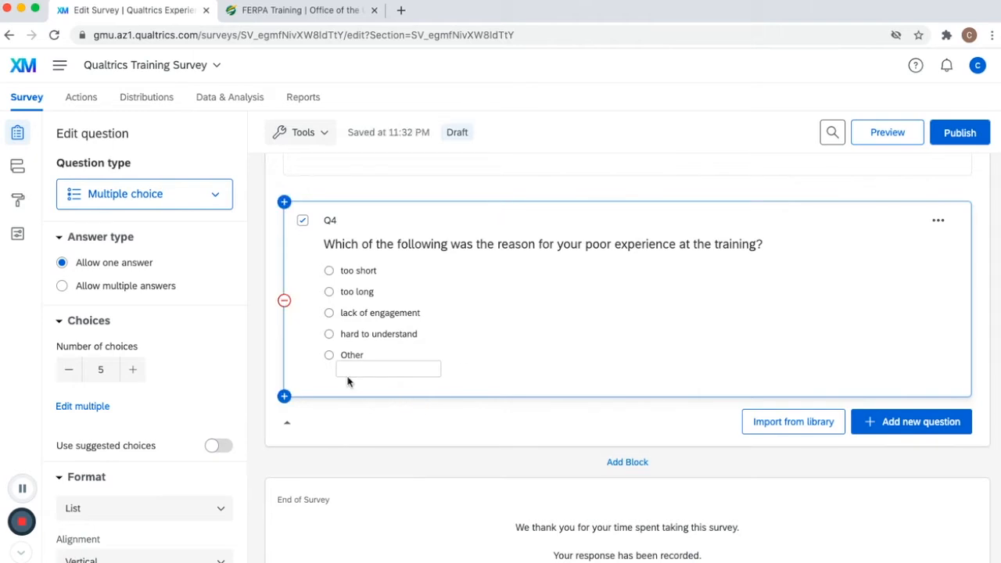
click(439, 370)
- Add a new Text entry question below Q4
click(930, 430)
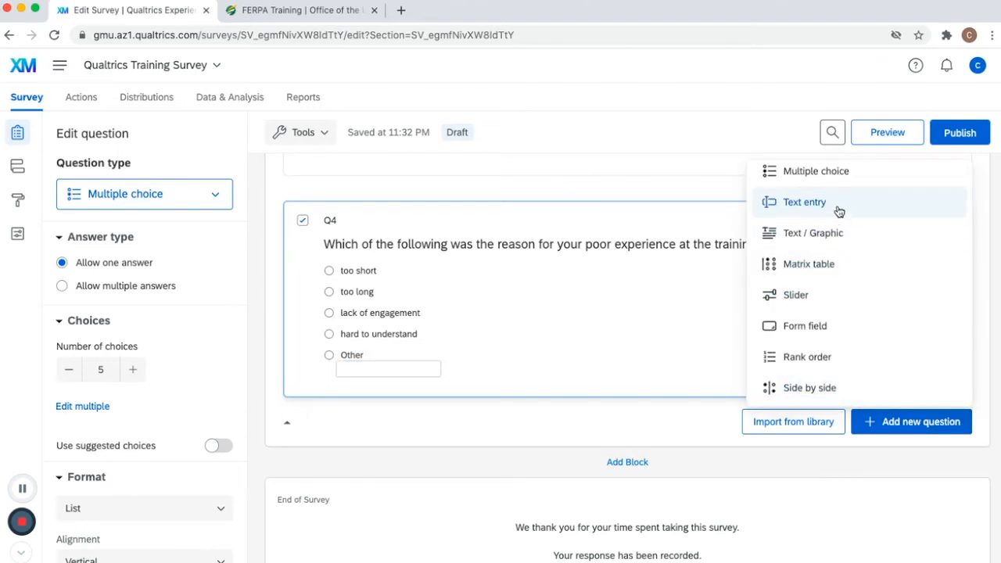
click(838, 211)
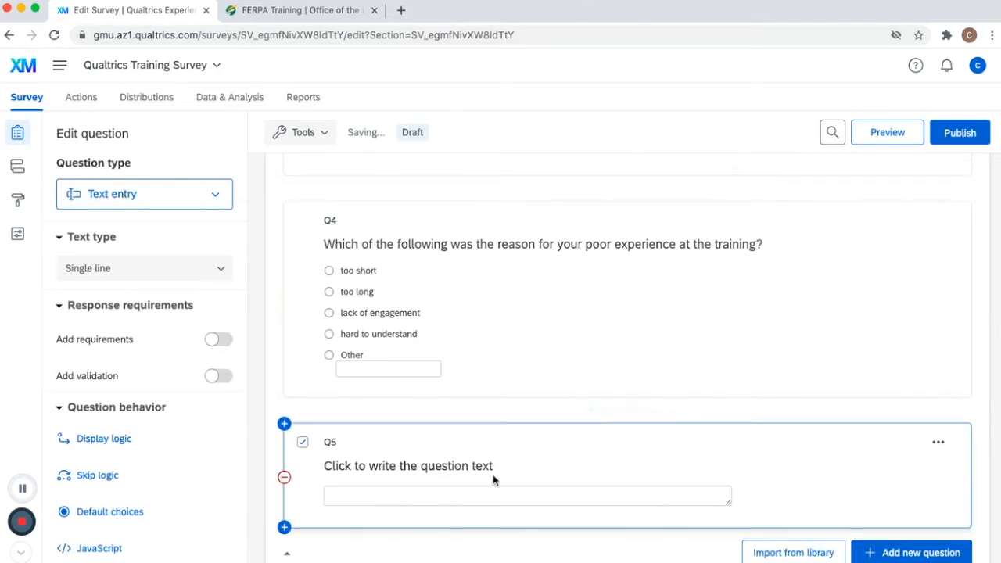
- Enter Q5's question text 'What recommendations do you have for improving this training?'
click(482, 397)
text(What recommendations )
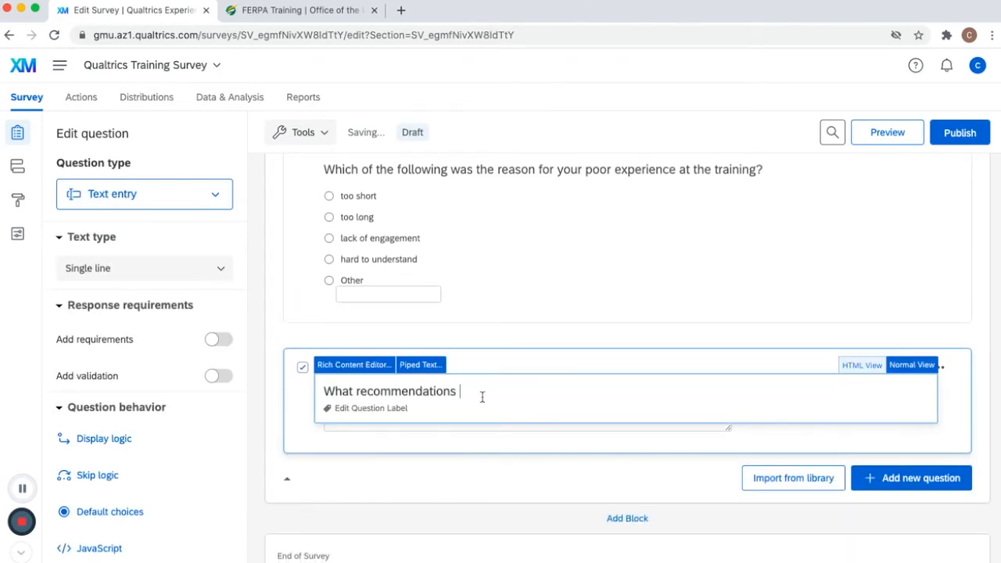
text(do you have for improving this training?)
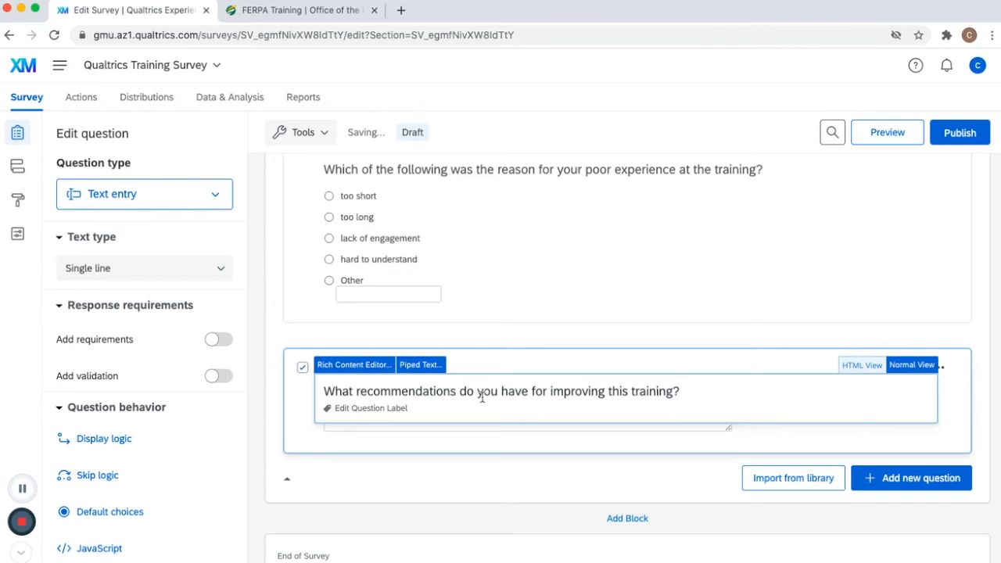
click(512, 427)
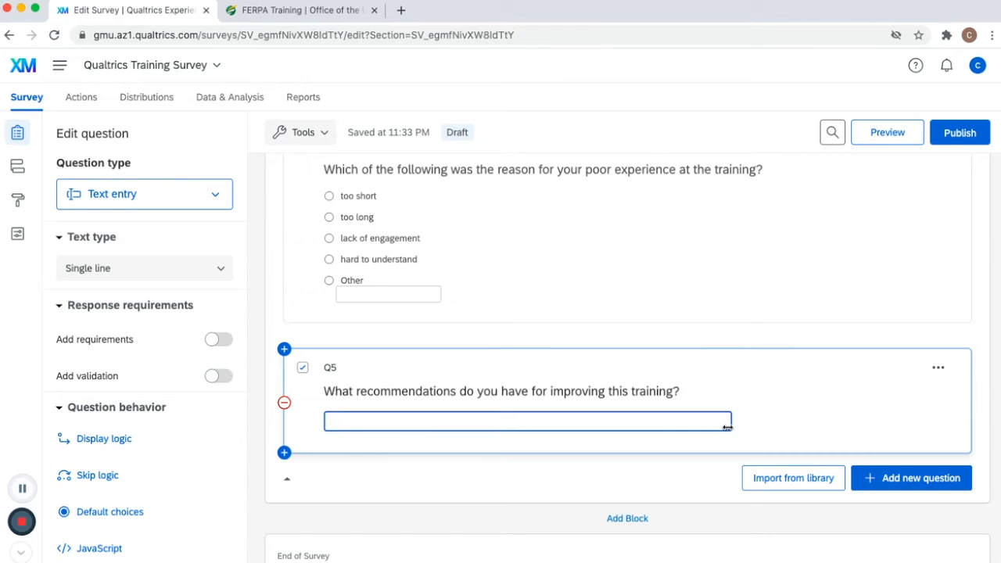
- Set Q5's text type to Multiple lines and enlarge its answer box
click(173, 269)
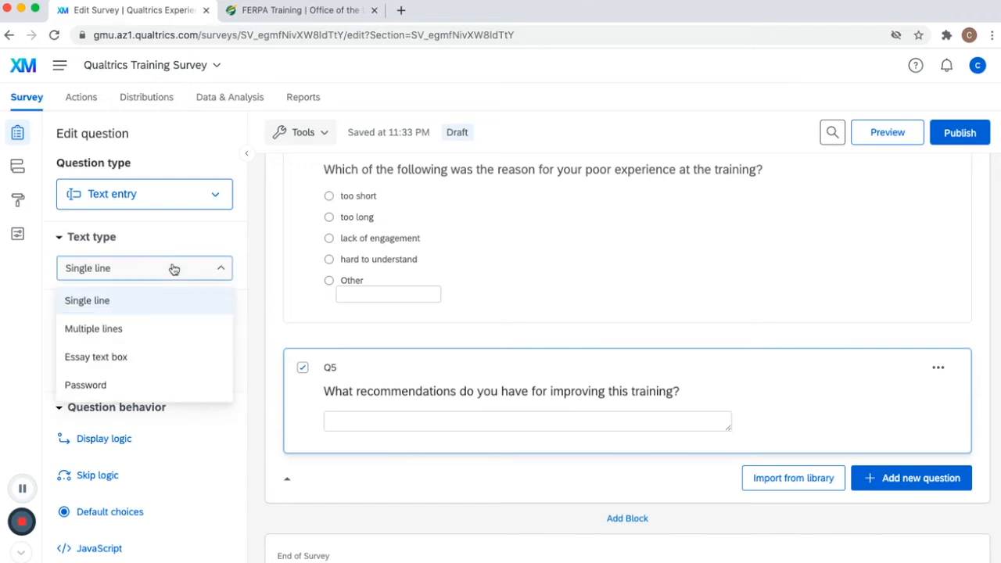
click(164, 332)
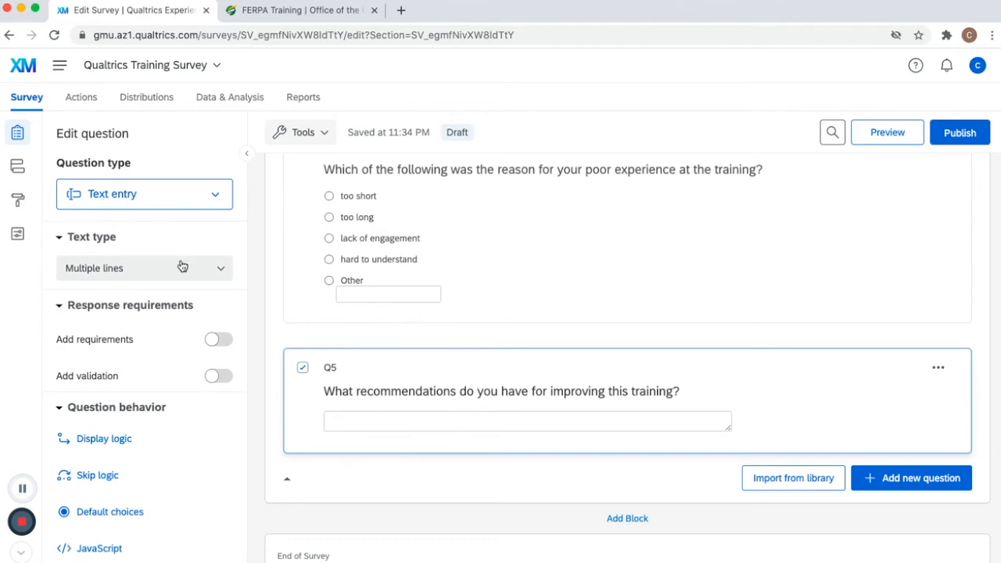
click(182, 266)
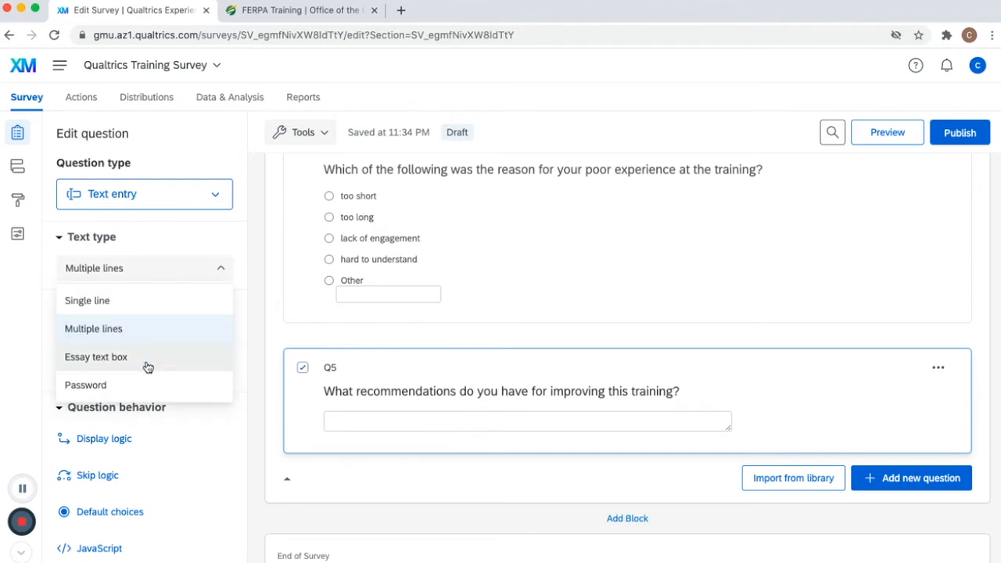
click(650, 421)
drag(727, 429, 746, 504)
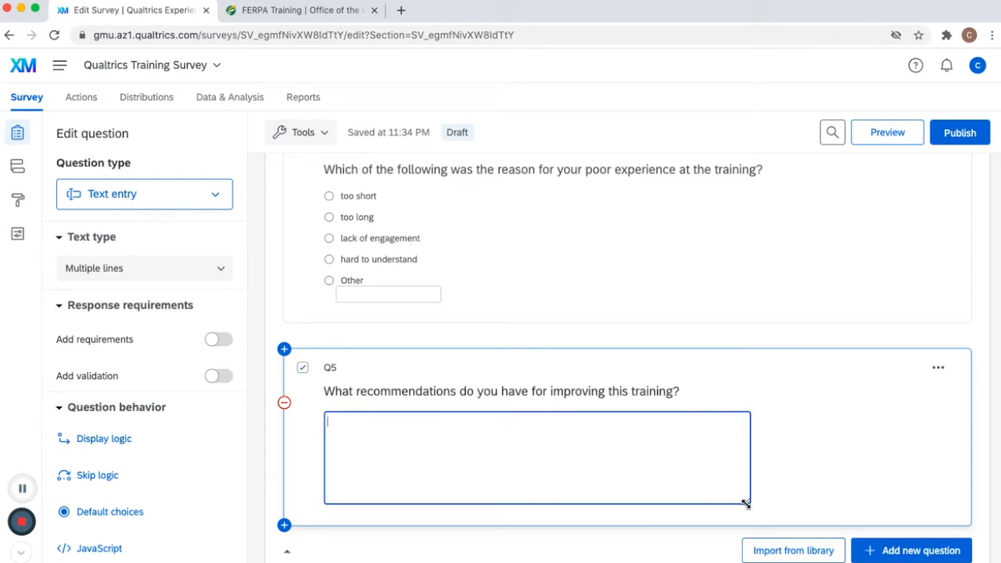
click(693, 429)
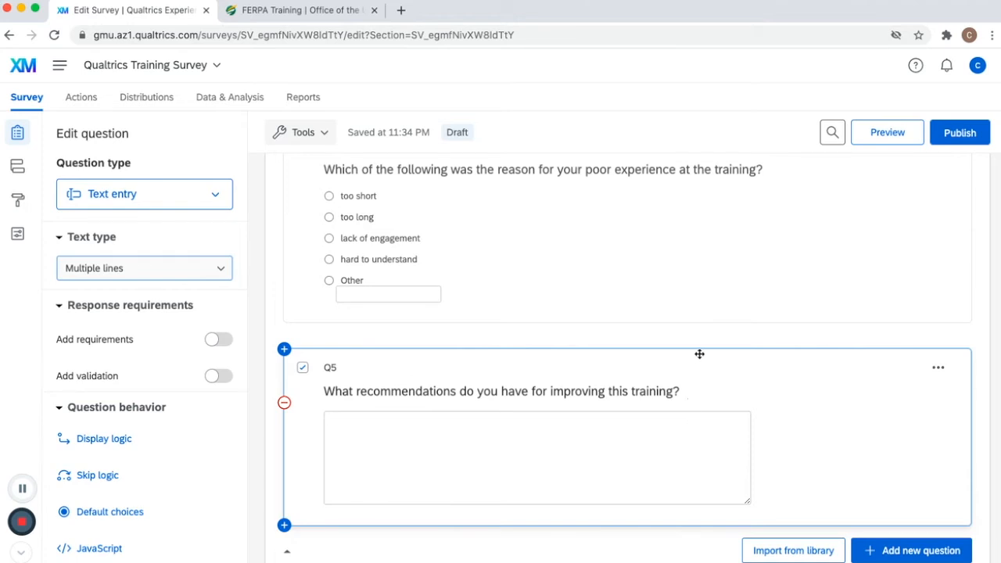
- Add display logic to Q4 so it shows only if Q3's 'Very poor' choice is selected
scroll(699, 356, up, 5)
scroll(700, 357, down, 1)
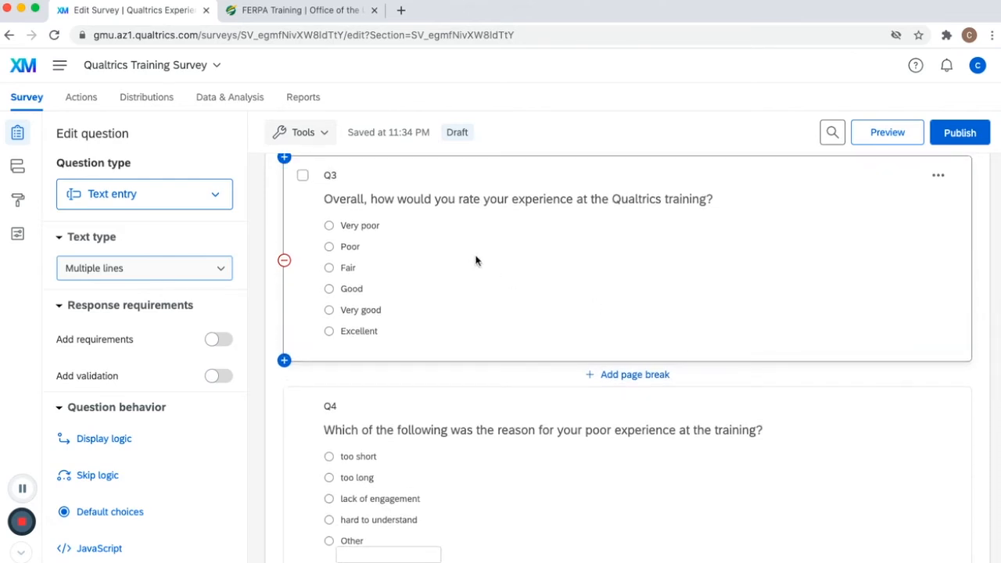
click(389, 231)
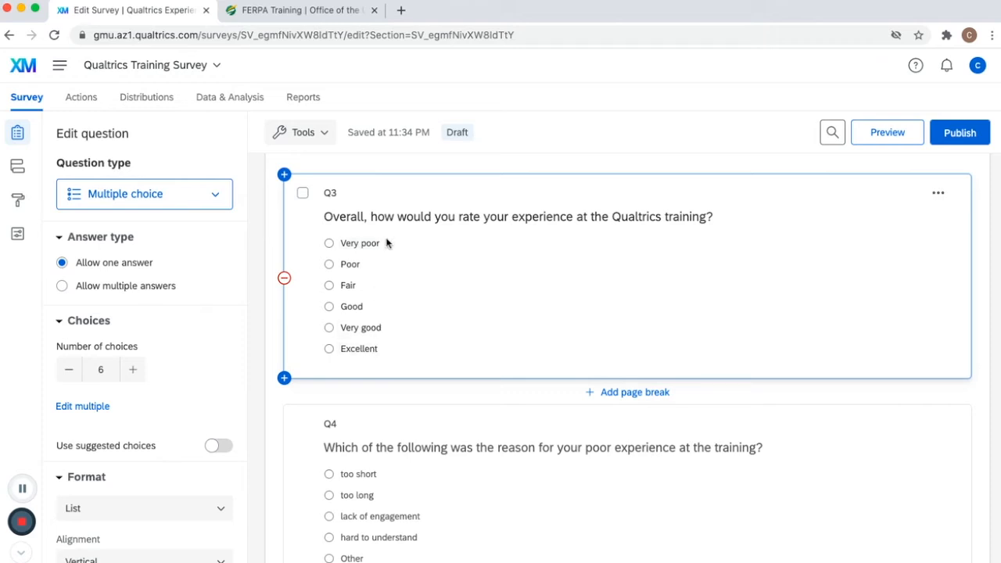
scroll(396, 360, down, 2)
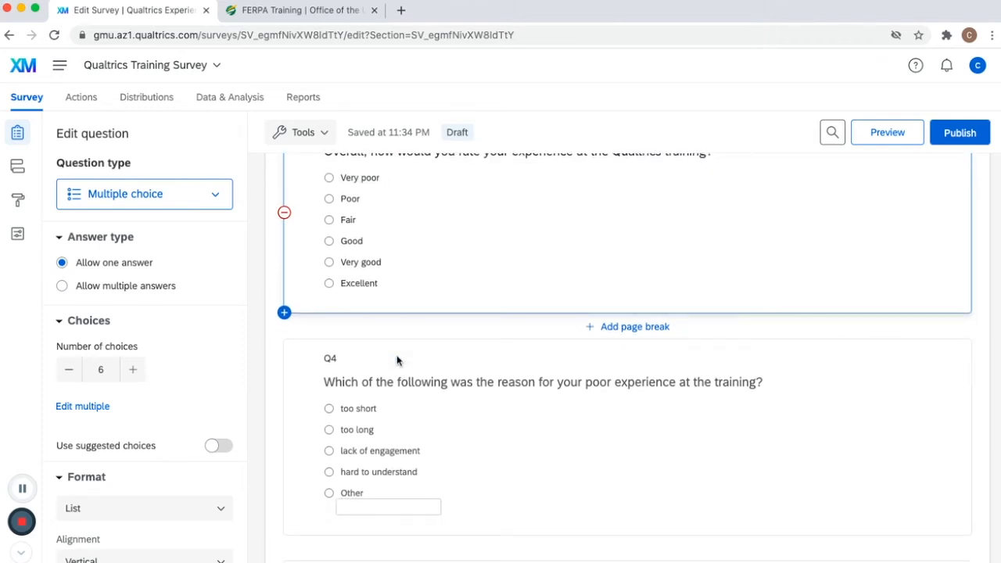
click(397, 357)
click(456, 351)
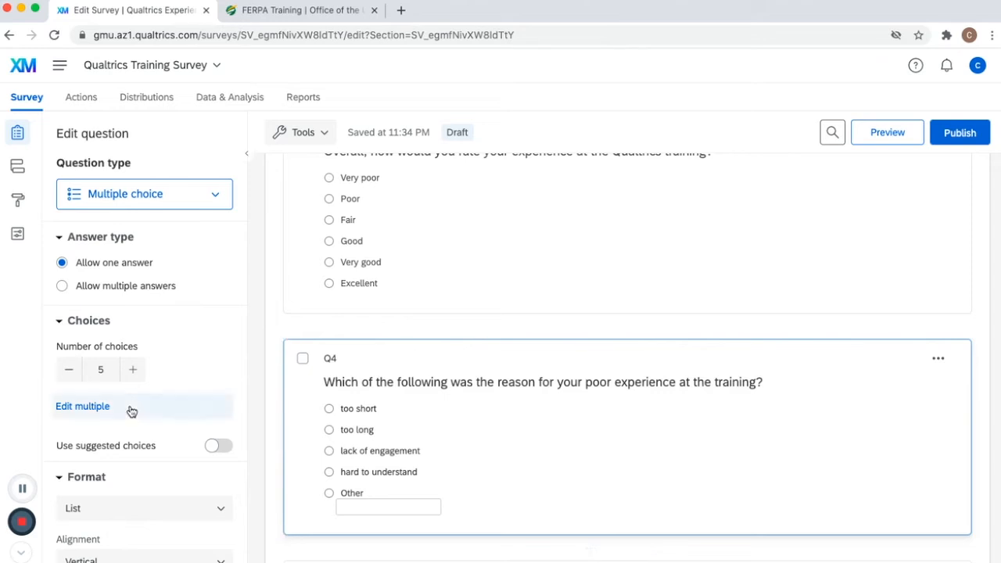
scroll(130, 407, down, 5)
scroll(130, 404, down, 2)
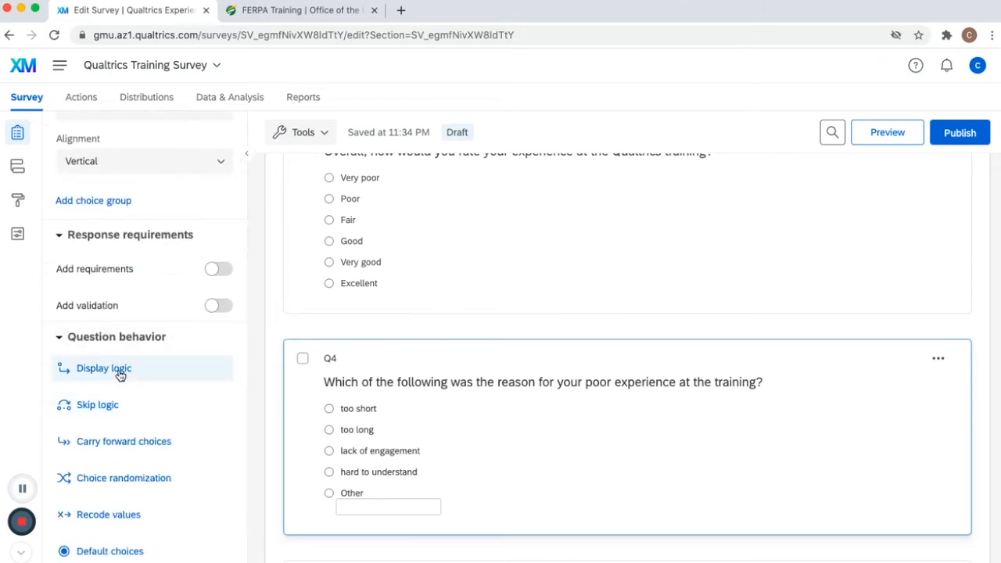
click(118, 368)
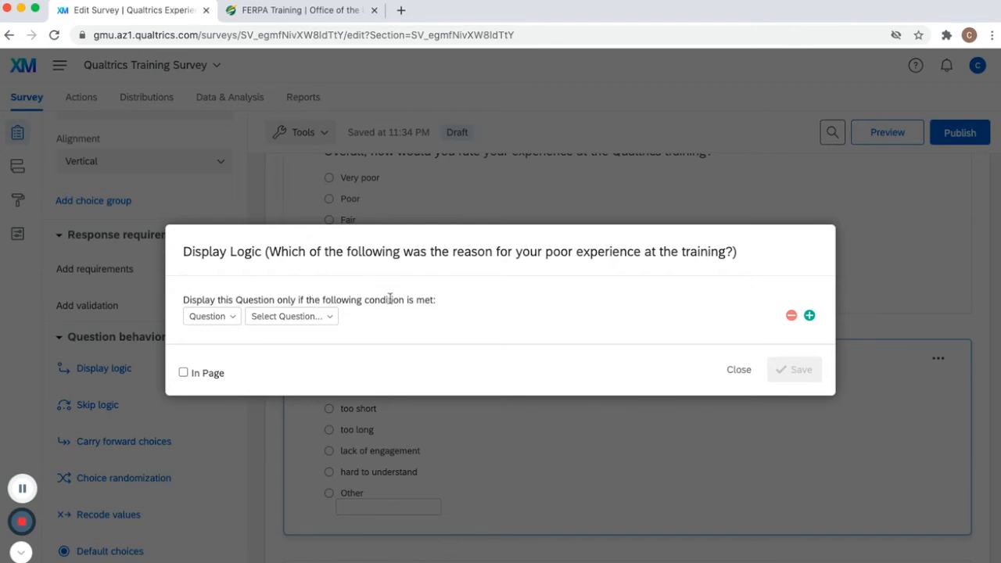
click(232, 323)
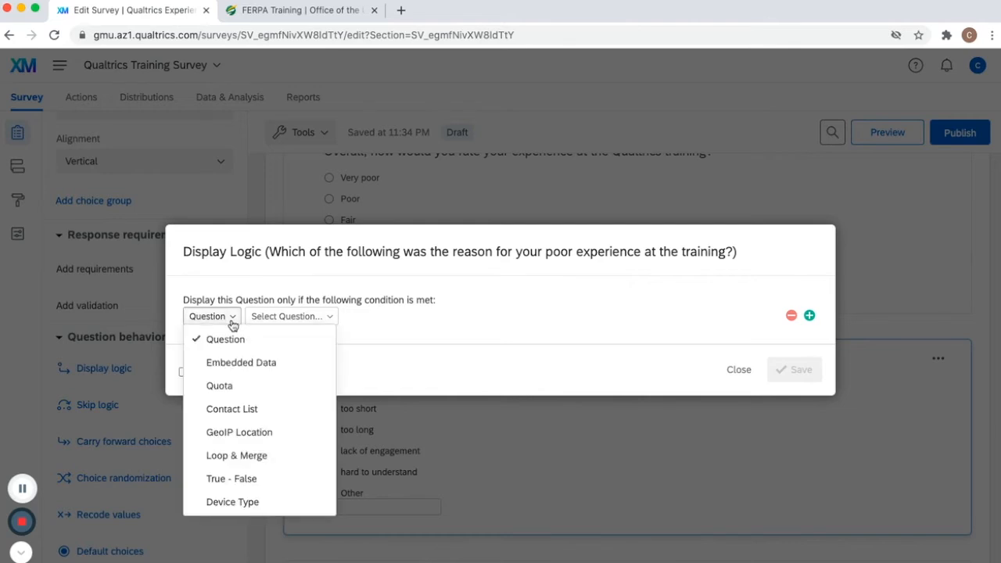
click(233, 322)
click(284, 317)
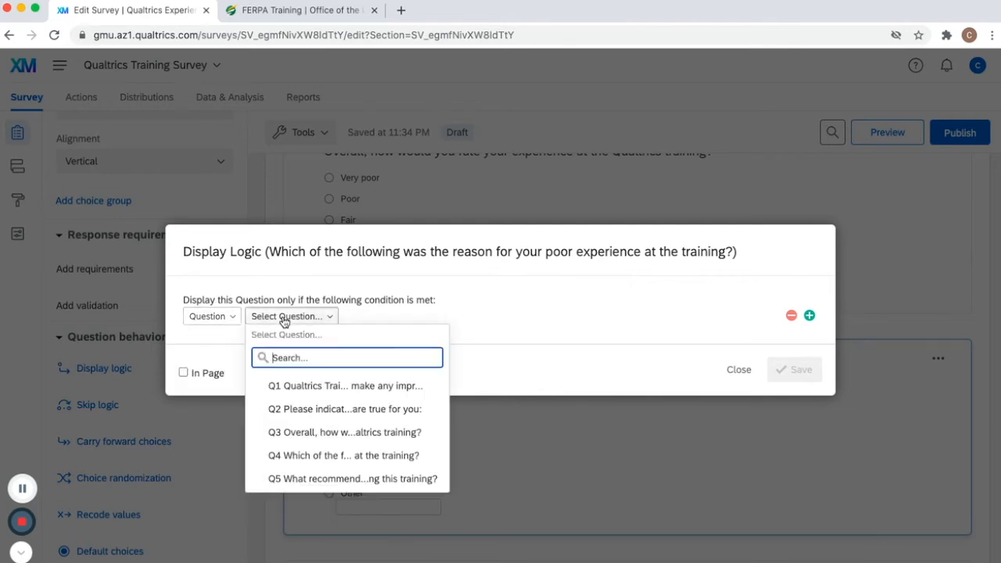
click(290, 432)
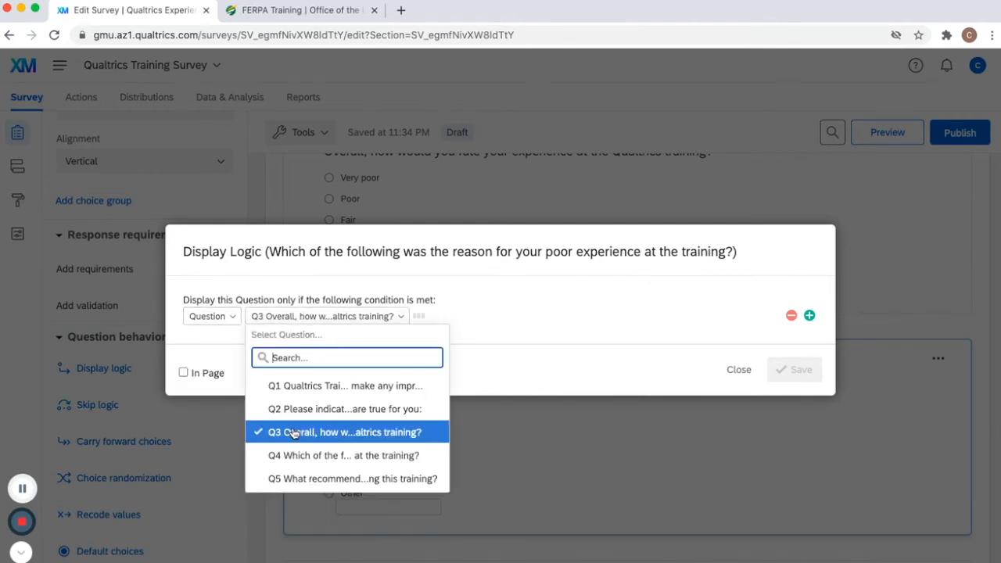
click(468, 321)
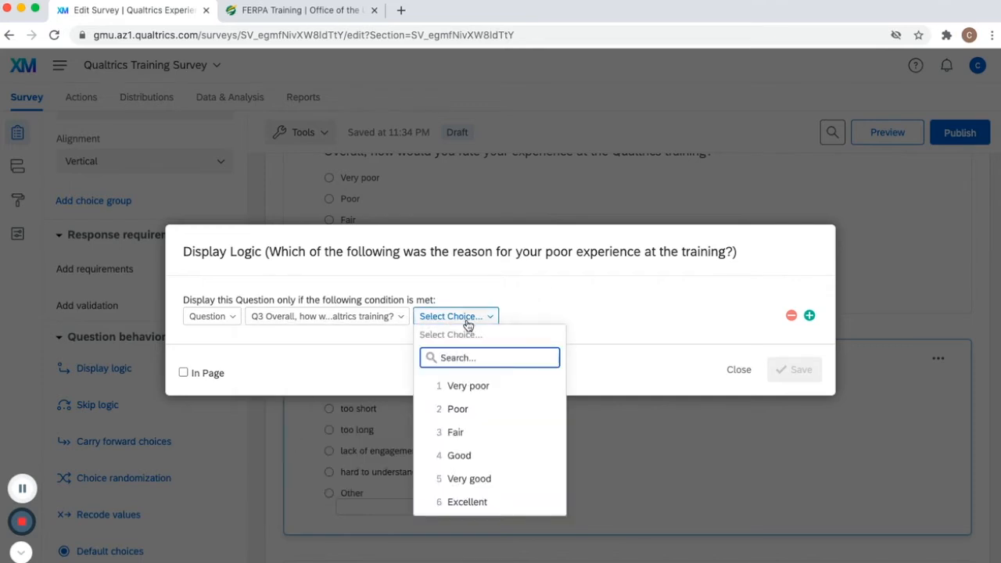
click(467, 386)
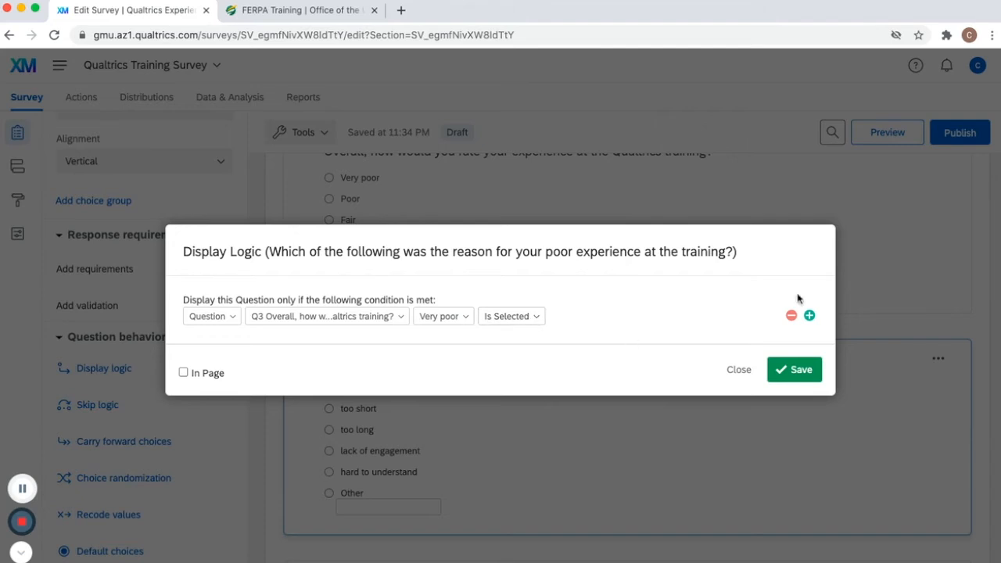
- Add an Or condition to Q4's display logic for Q3's 'Poor' choice being selected, and save the logic
click(810, 315)
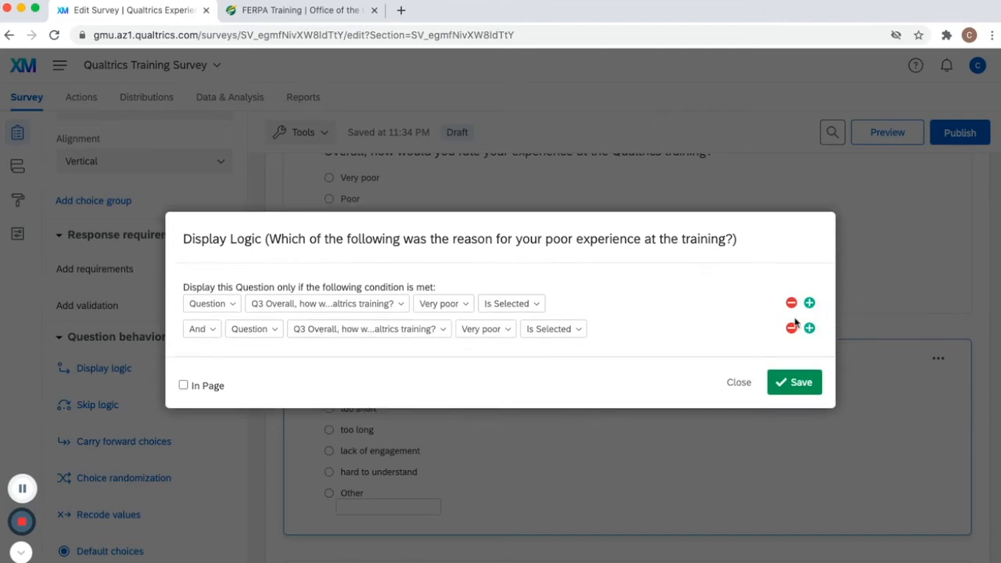
click(202, 330)
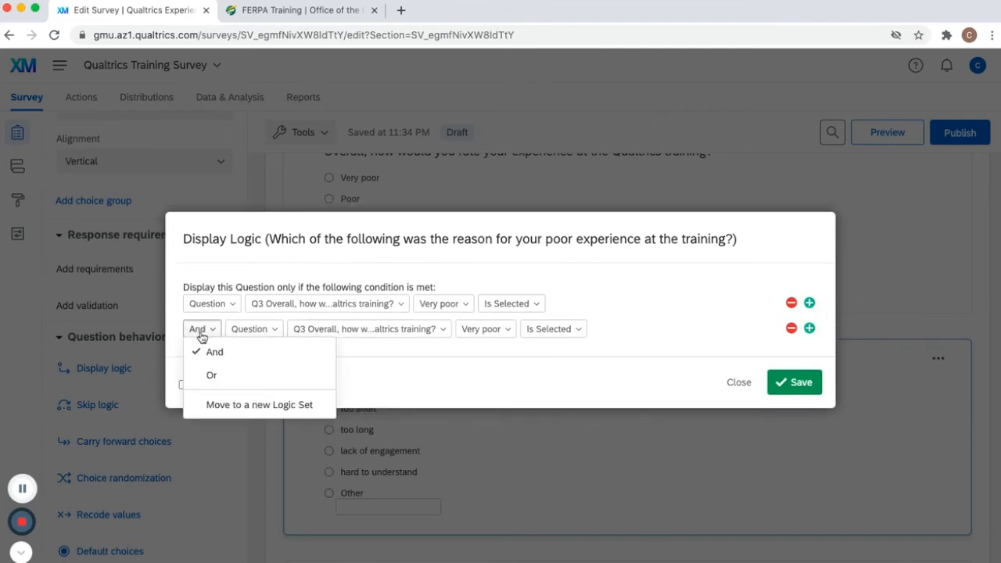
click(205, 381)
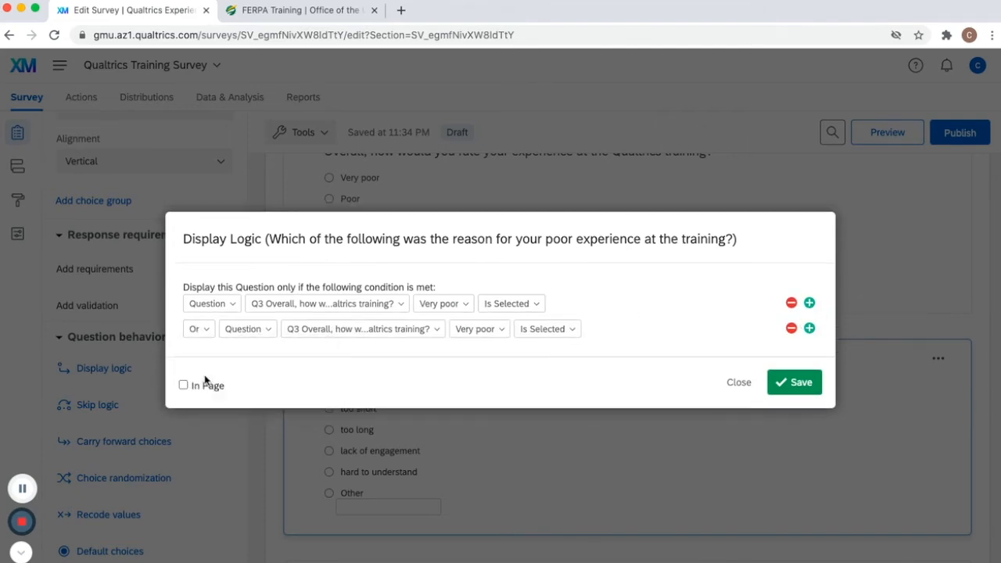
click(481, 334)
click(490, 417)
click(795, 384)
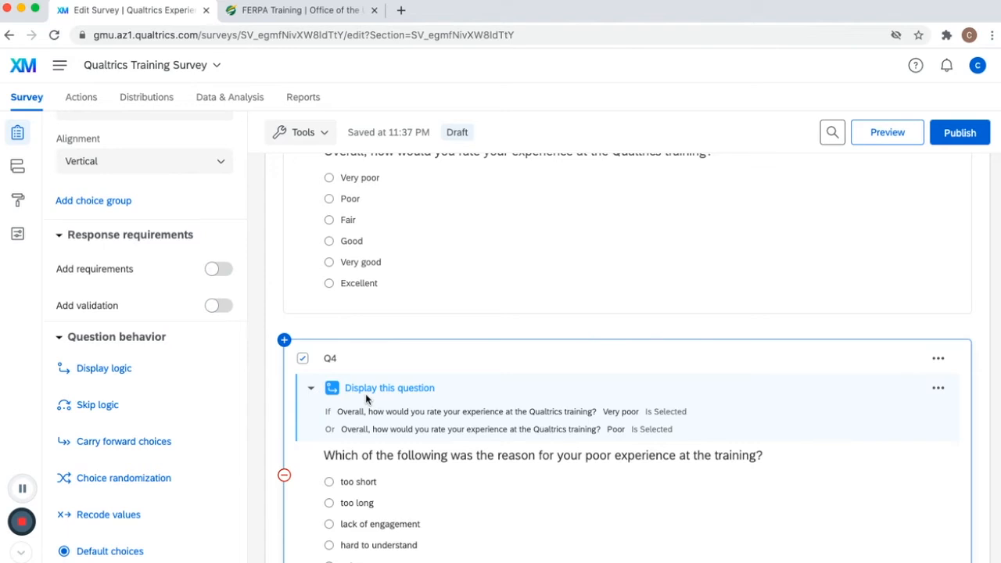
- Preview the survey and scroll through its questions, then close the preview
scroll(498, 399, down, 1)
scroll(498, 399, down, 5)
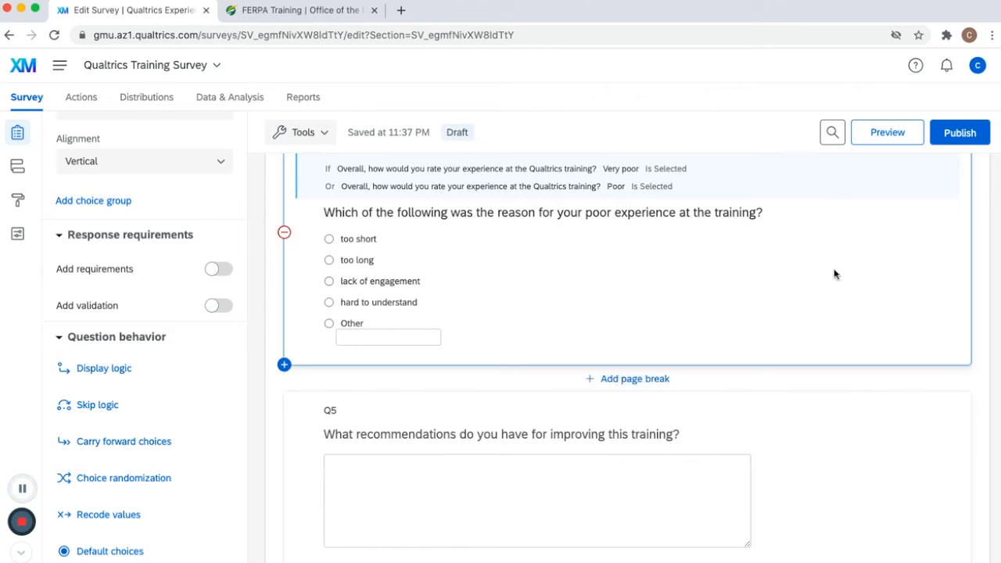
click(889, 135)
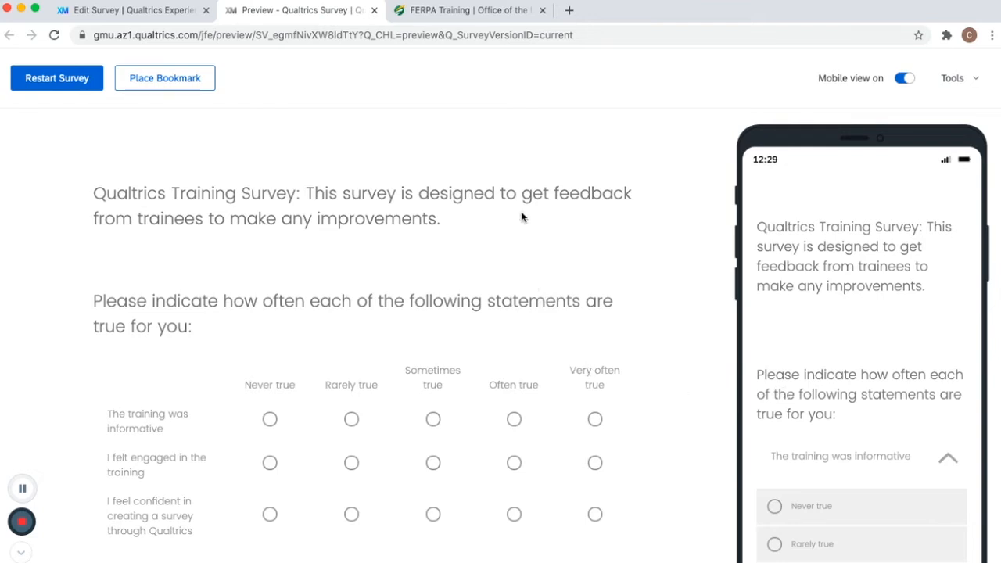
scroll(521, 217, down, 8)
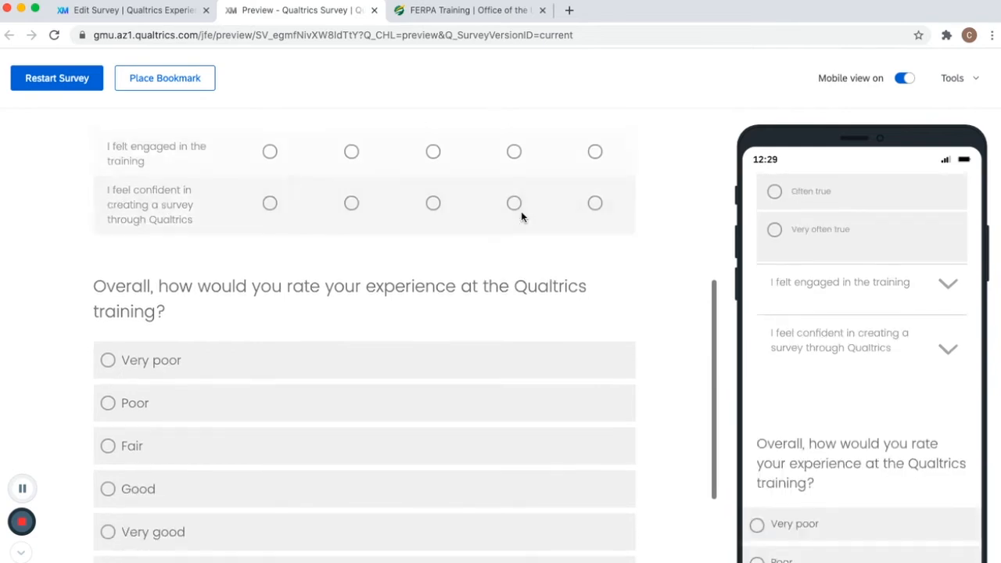
scroll(521, 217, down, 4)
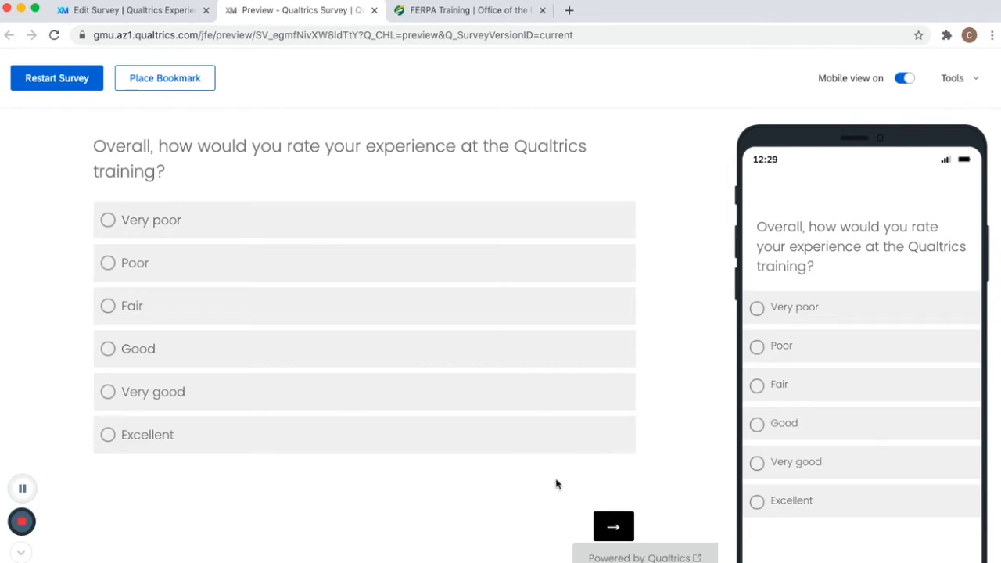
scroll(558, 374, up, 3)
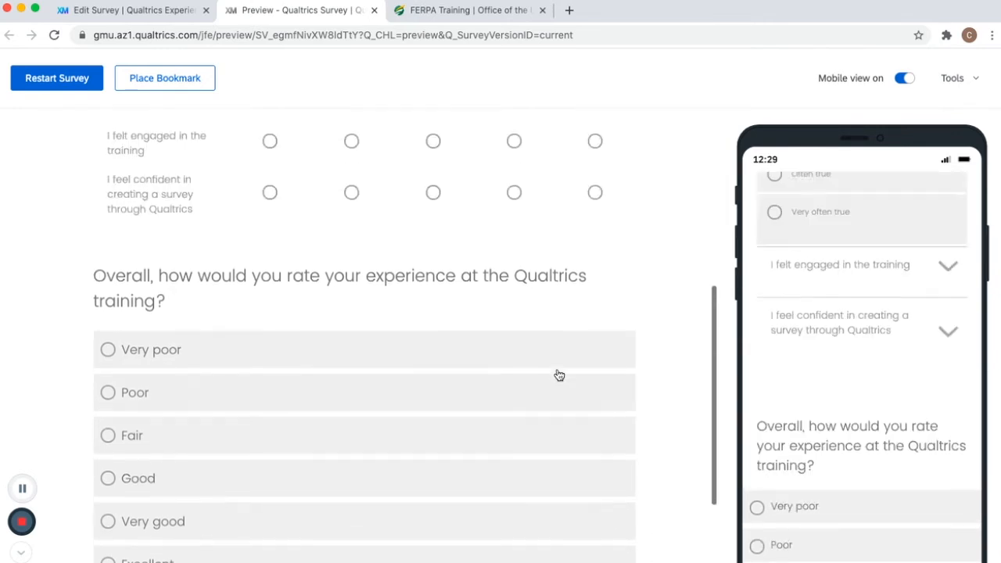
scroll(558, 374, up, 6)
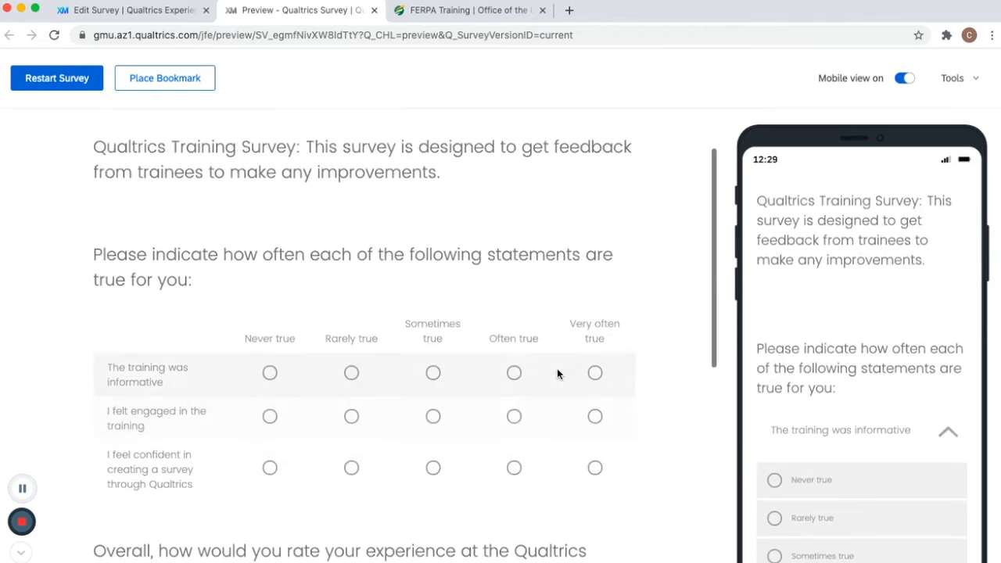
scroll(429, 337, down, 2)
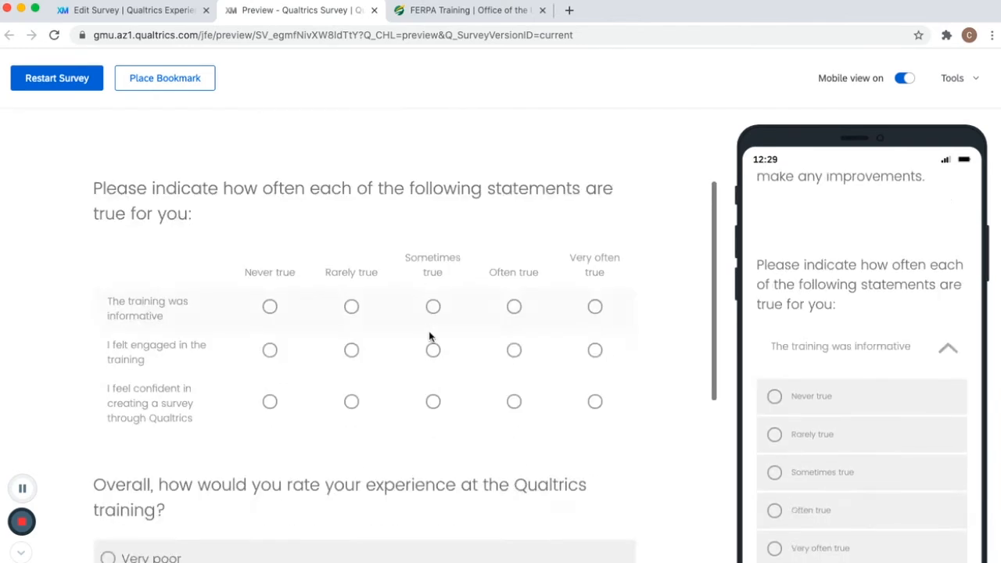
scroll(430, 336, down, 7)
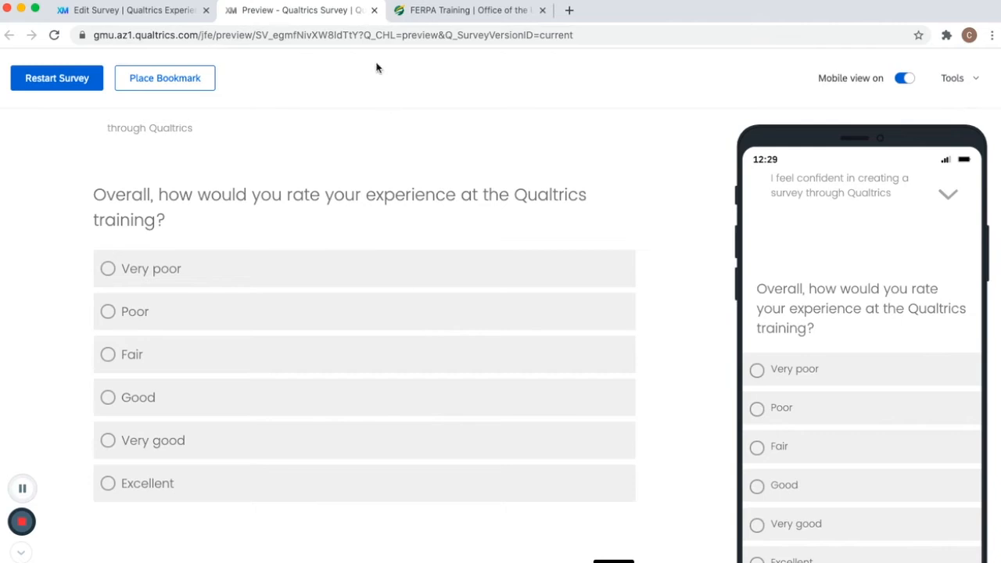
click(374, 10)
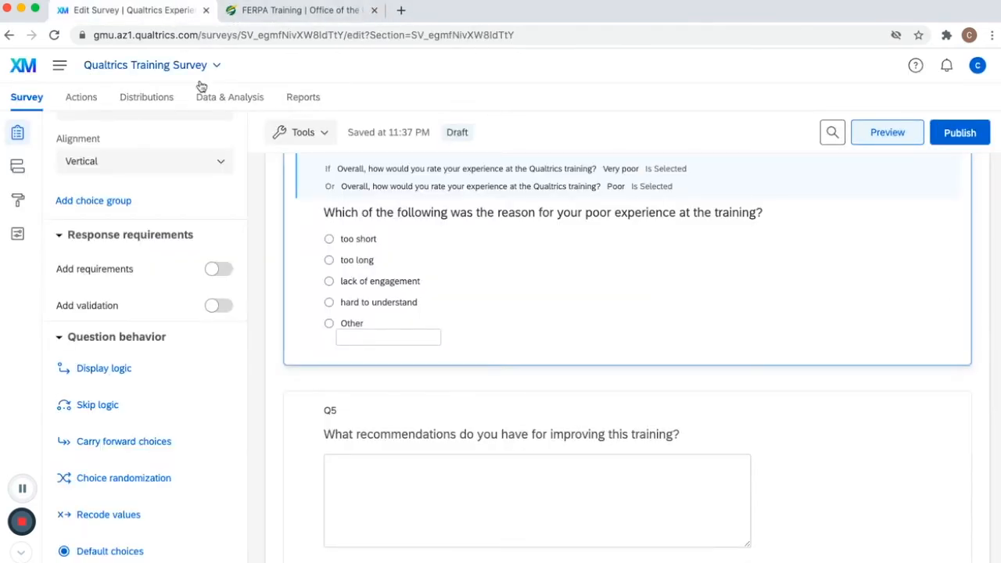
- Add a page break below the Q1 intro text
click(431, 250)
scroll(430, 251, up, 4)
scroll(431, 248, up, 5)
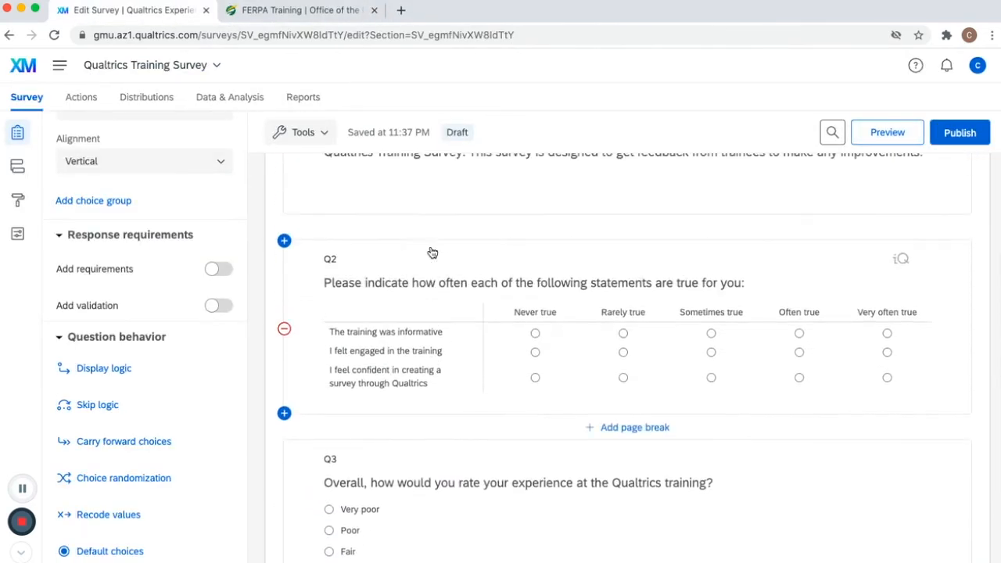
click(567, 335)
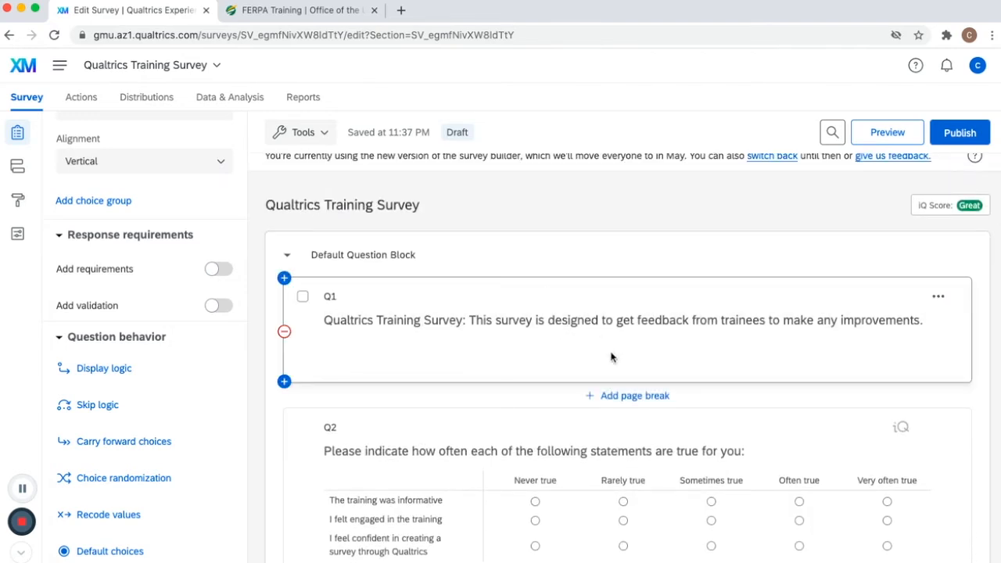
click(619, 396)
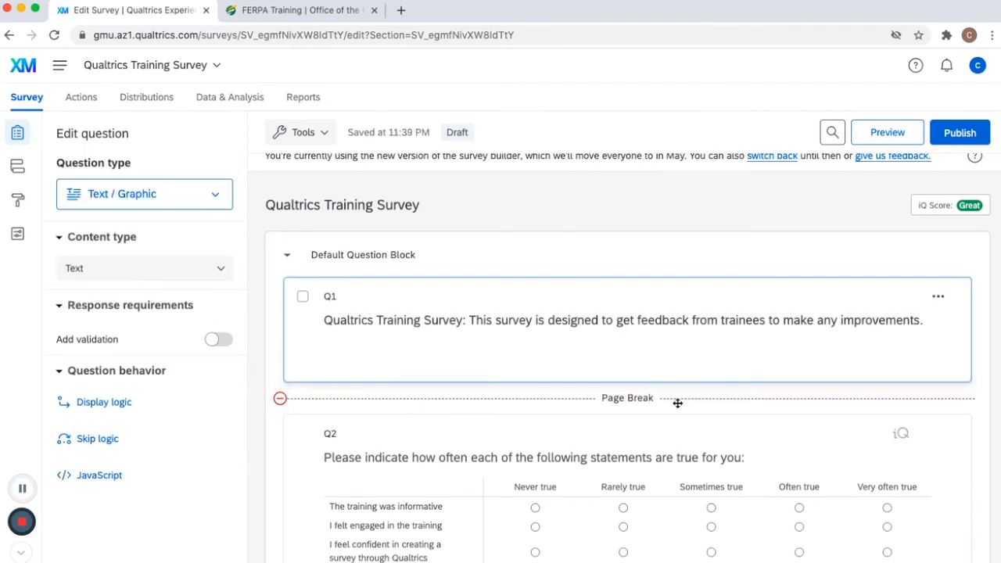
- Add a page break below the Q2 Likert matrix question
scroll(678, 403, down, 4)
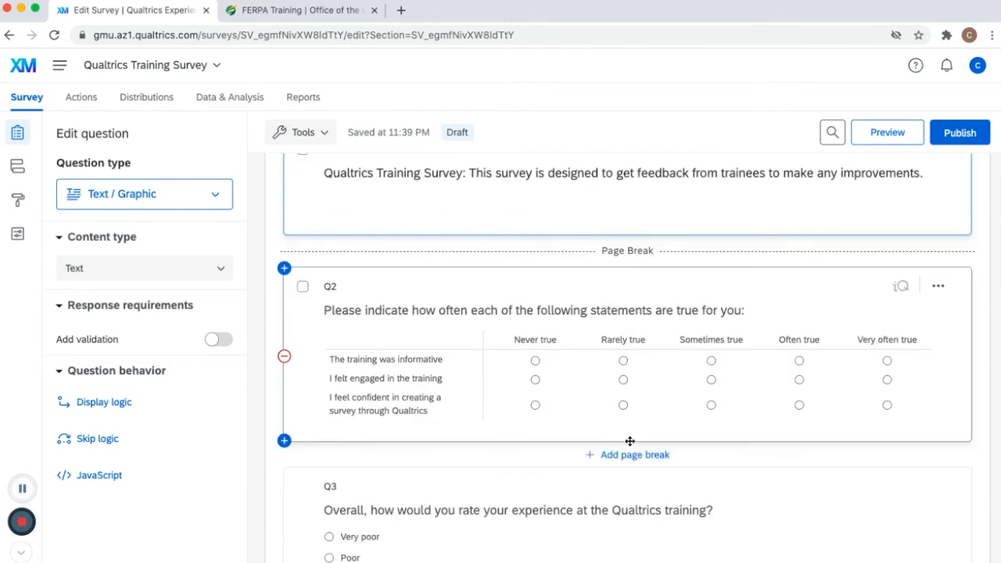
click(628, 455)
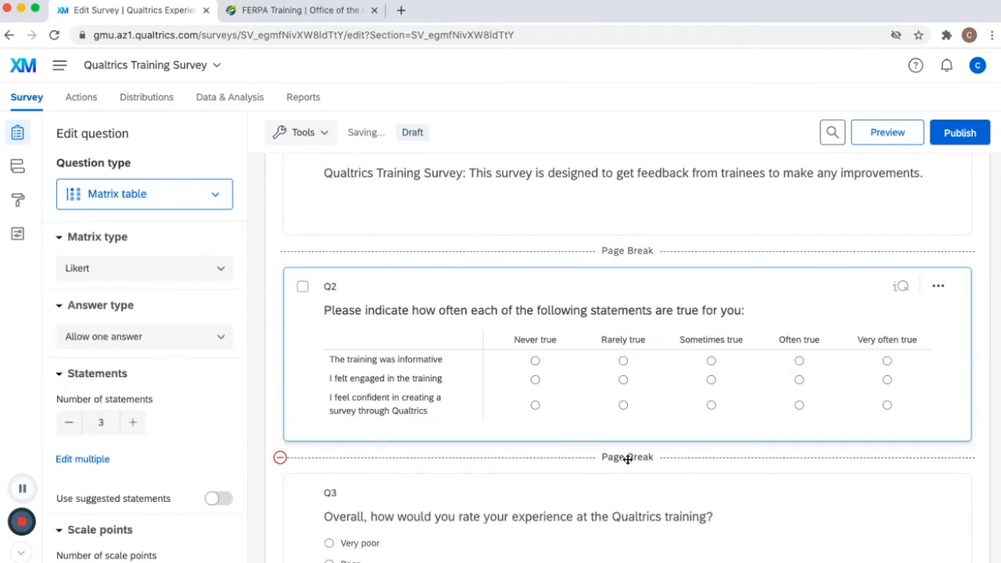
- Add a page break between the Q3 rating question and Q4
scroll(627, 459, down, 7)
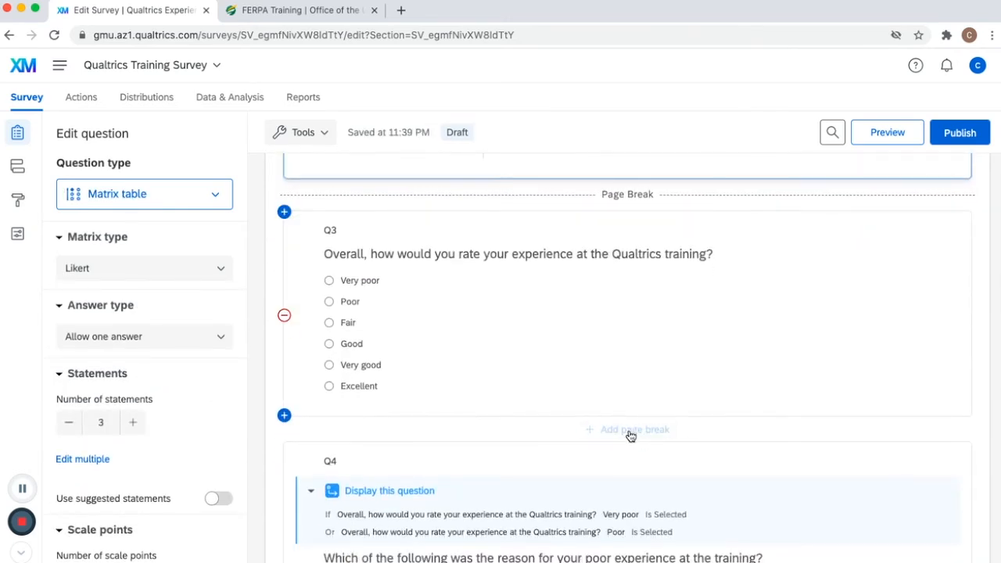
click(631, 432)
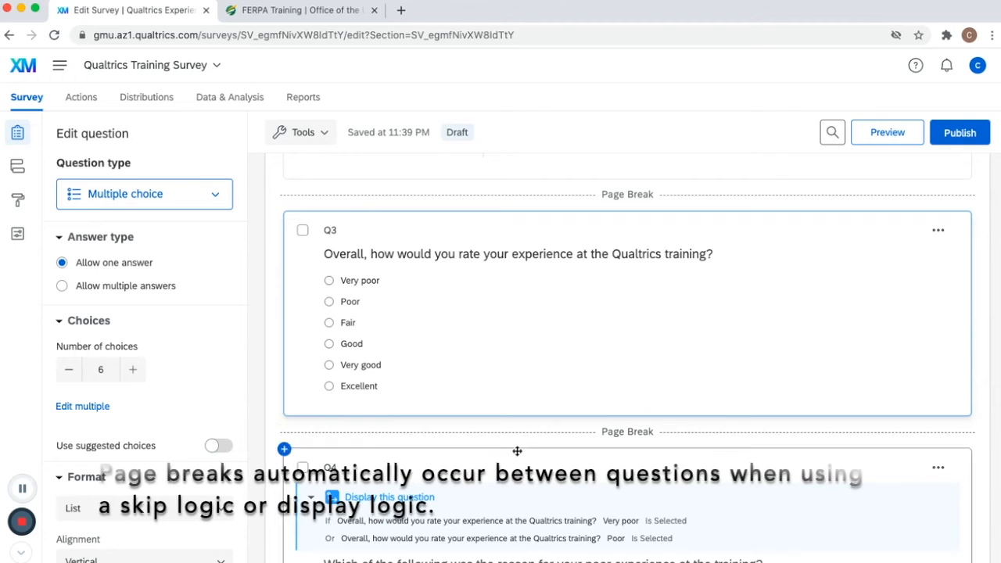
- Add a page break between the Q4 reason question and the Q5 text entry question
scroll(530, 436, down, 4)
scroll(530, 438, down, 3)
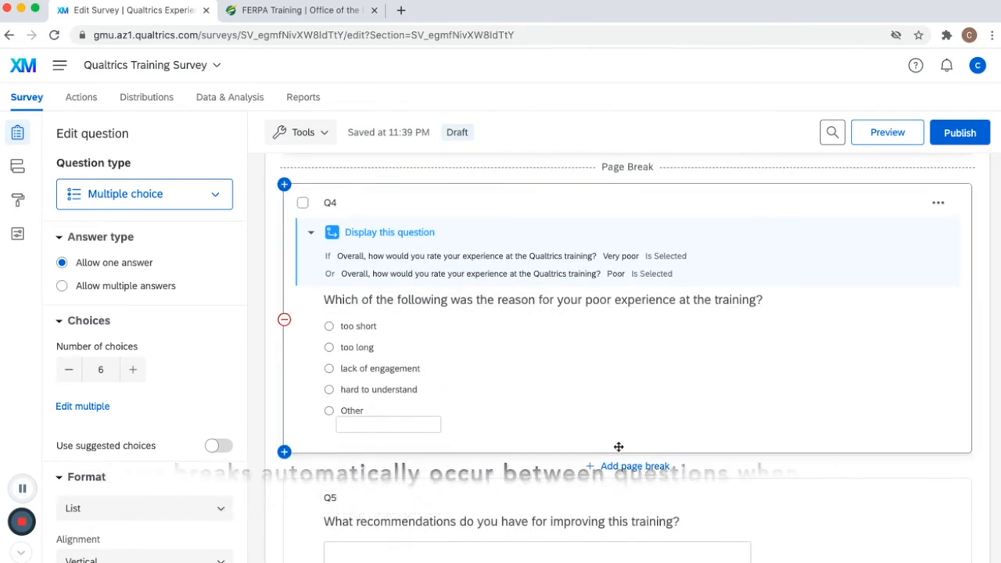
click(630, 467)
- Preview the survey page by page through to the recommendations question, then close the preview tab
scroll(631, 467, down, 6)
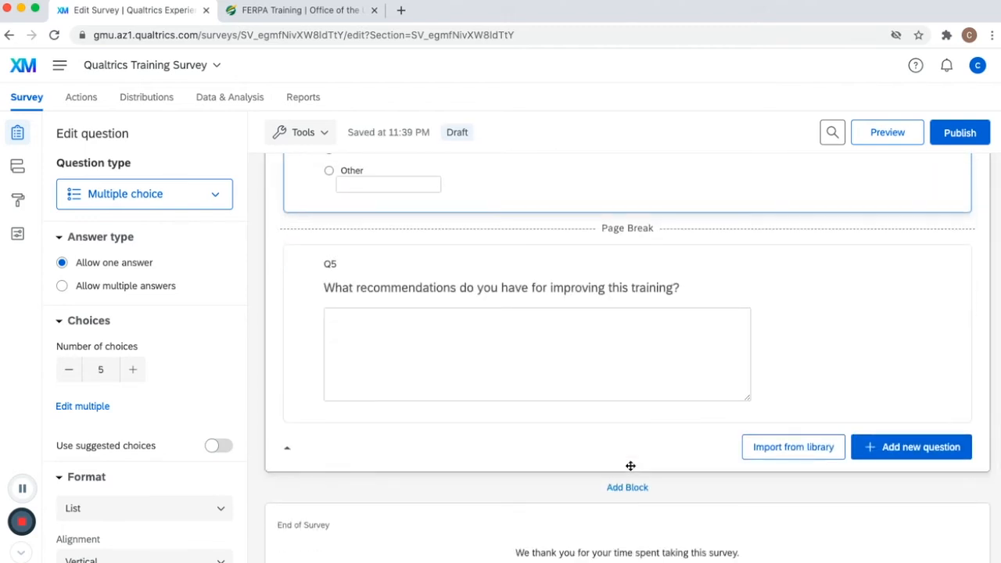
click(887, 133)
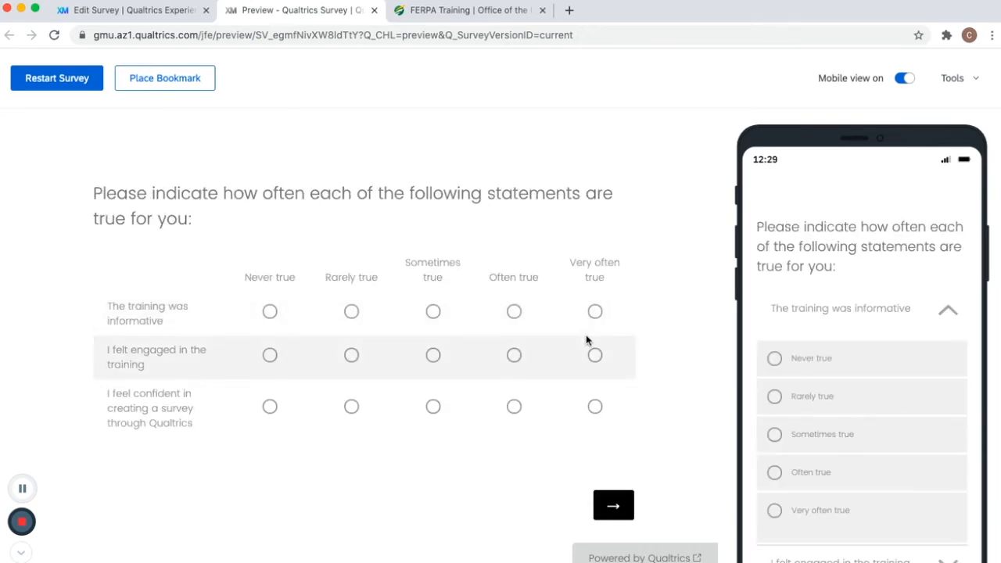
click(612, 511)
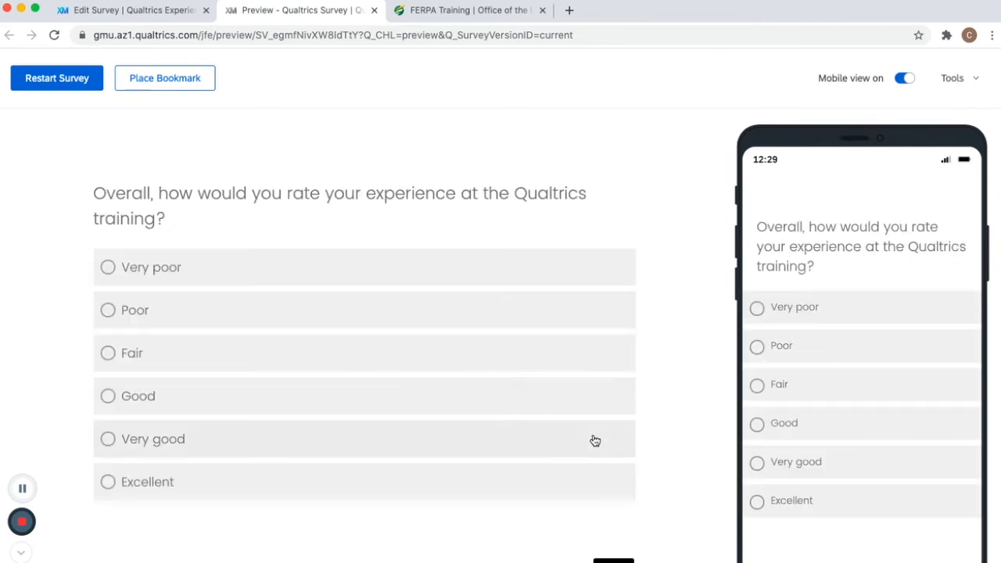
scroll(594, 440, down, 2)
click(612, 525)
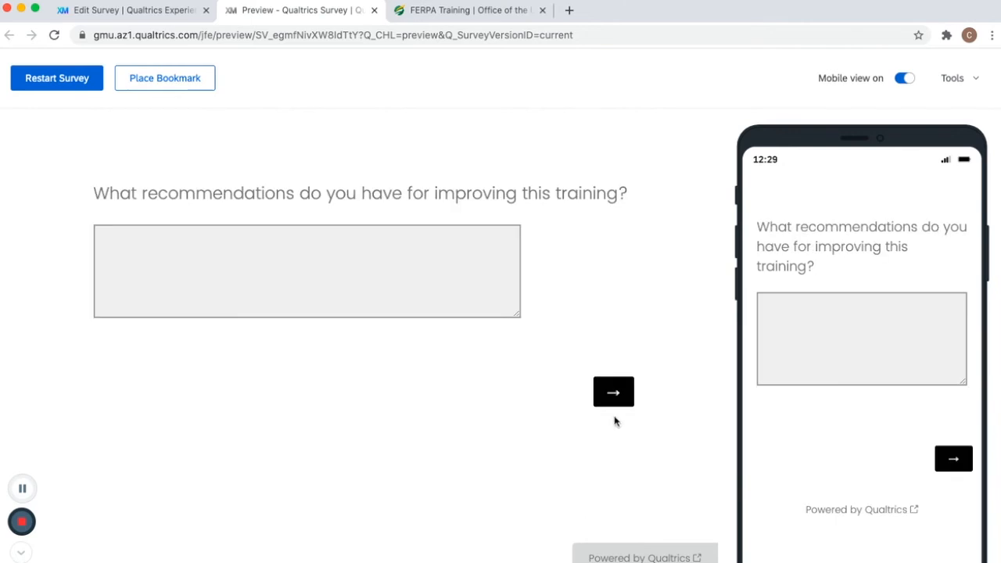
click(373, 11)
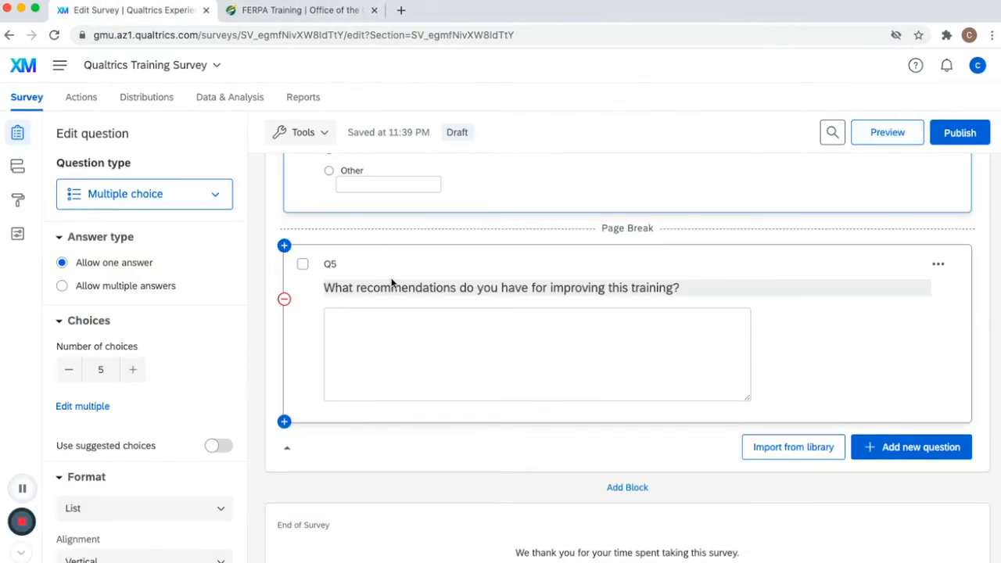
- Add a new empty block below the default question block
scroll(391, 283, up, 6)
scroll(392, 283, up, 5)
scroll(392, 283, up, 2)
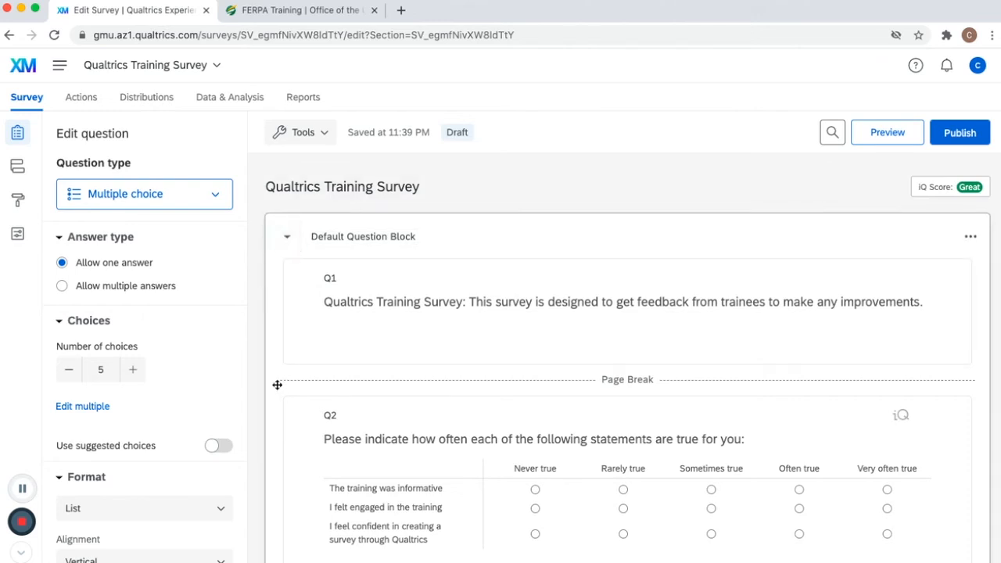
scroll(277, 385, down, 2)
scroll(277, 385, down, 10)
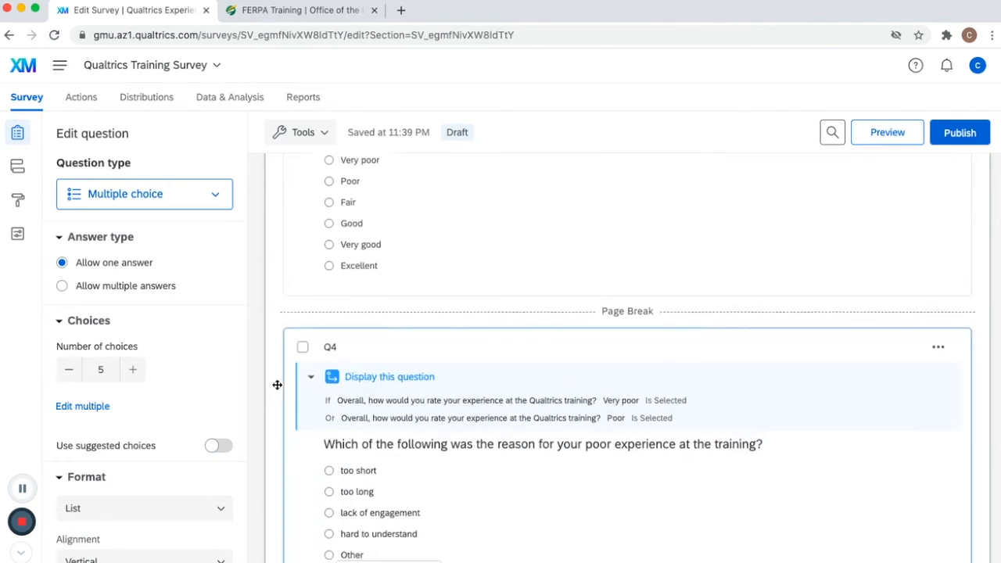
scroll(277, 385, down, 5)
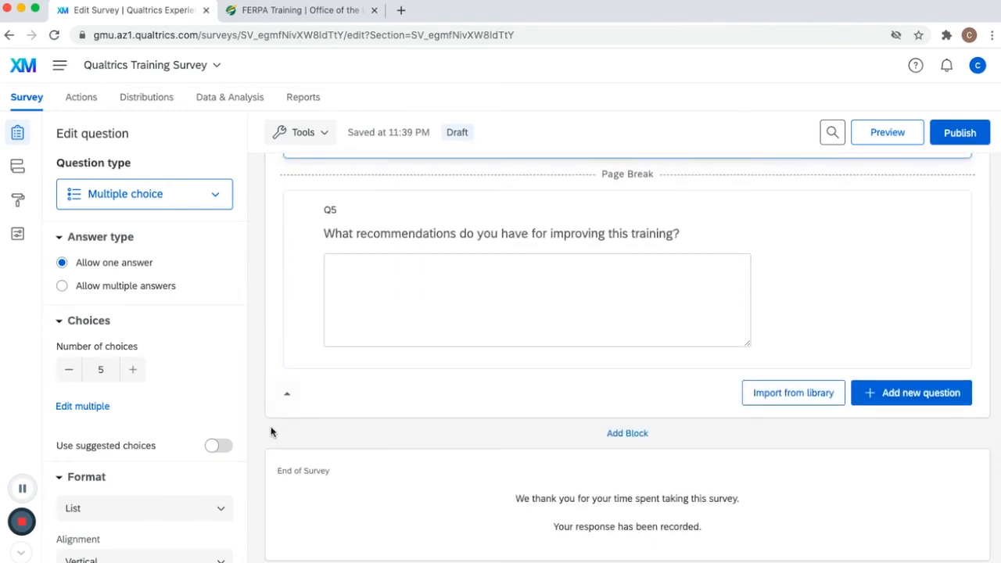
click(632, 434)
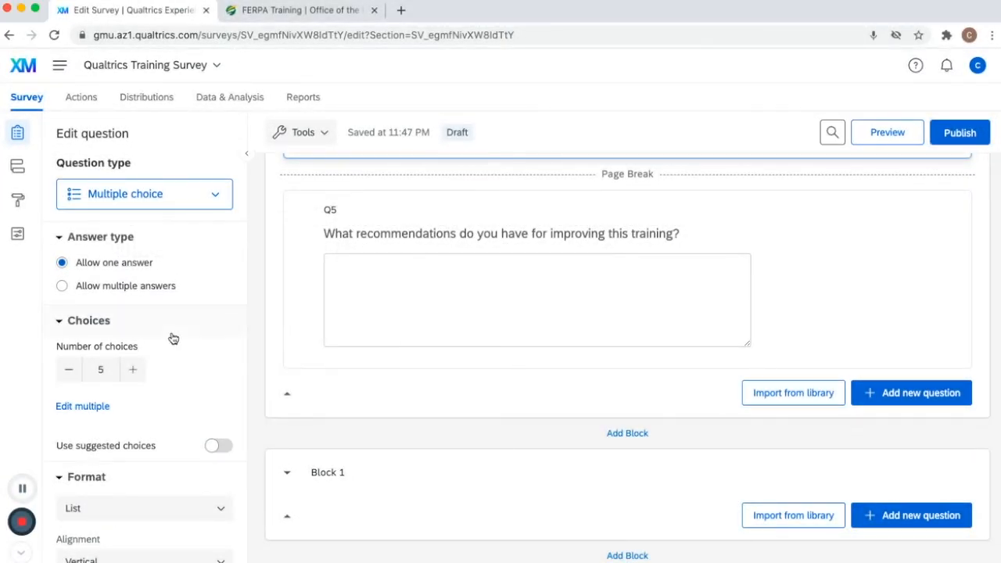
- Turn on the back button in the survey's response options
click(19, 237)
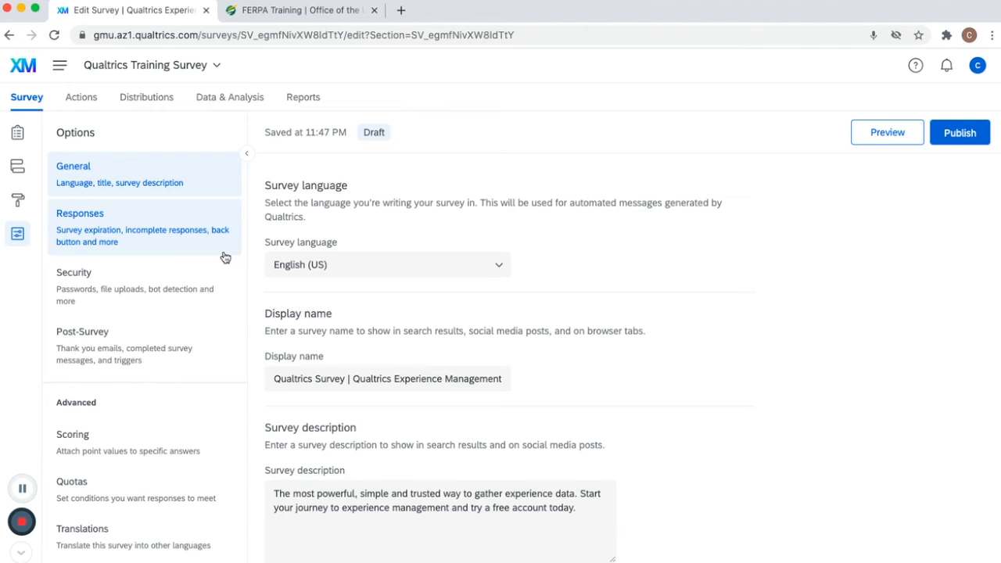
click(183, 232)
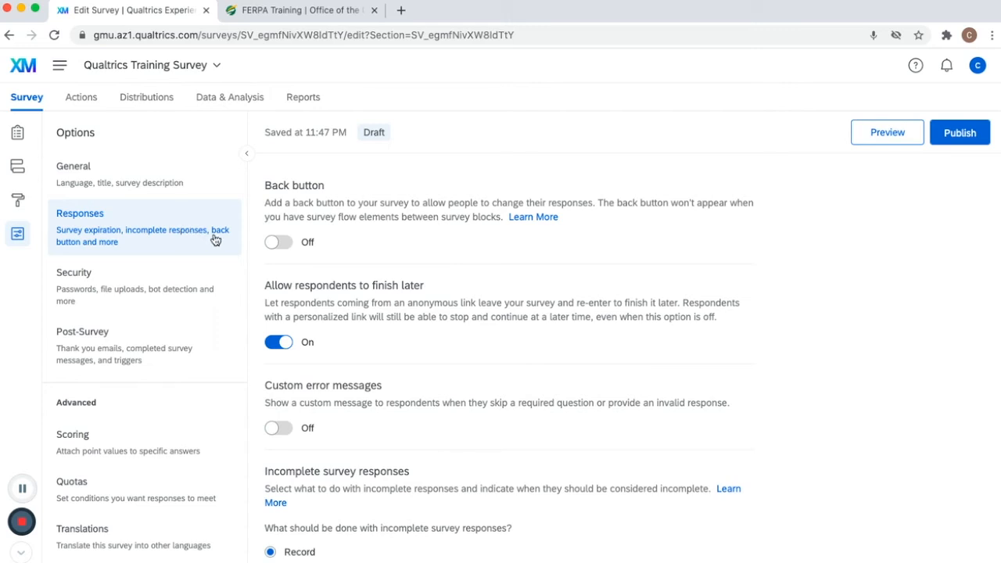
click(283, 243)
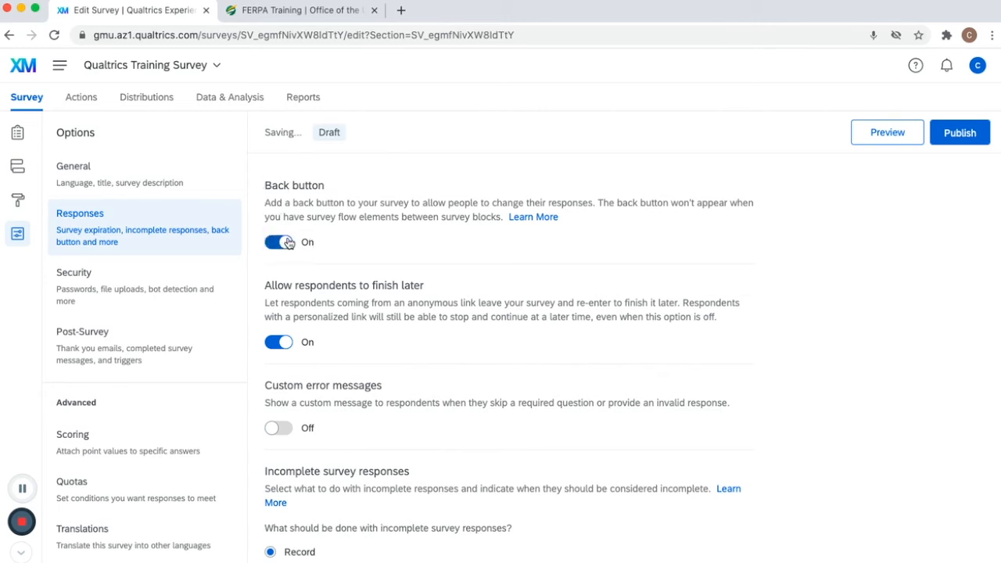
- Review the remaining response options and the security options, then return to the survey builder
scroll(292, 270, down, 1)
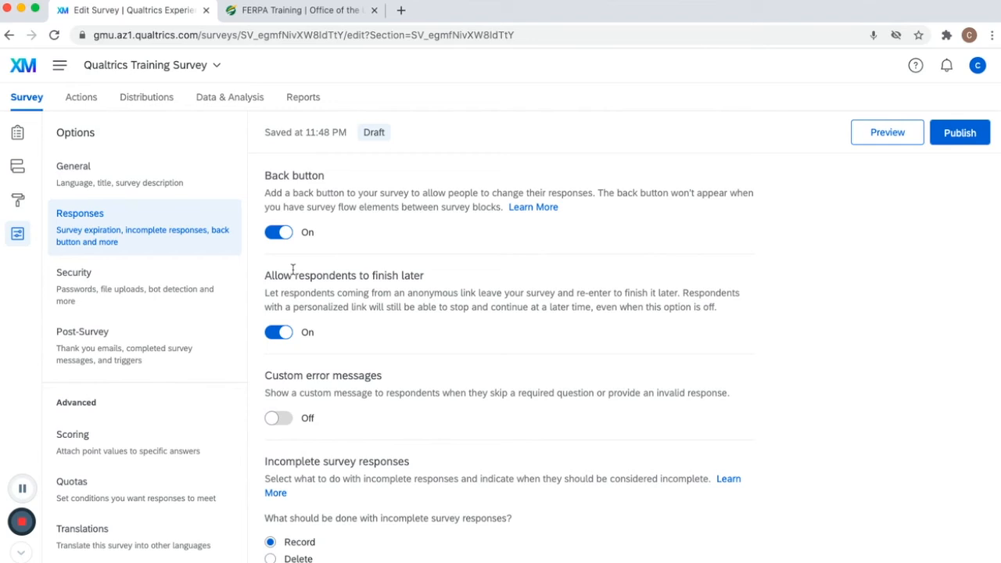
scroll(292, 270, down, 5)
scroll(292, 270, down, 5)
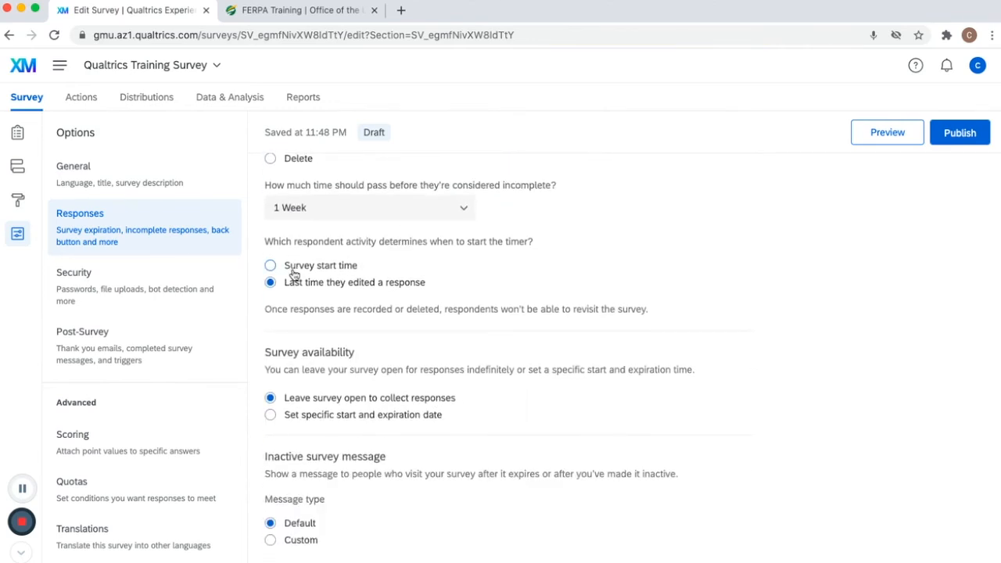
scroll(293, 272, up, 10)
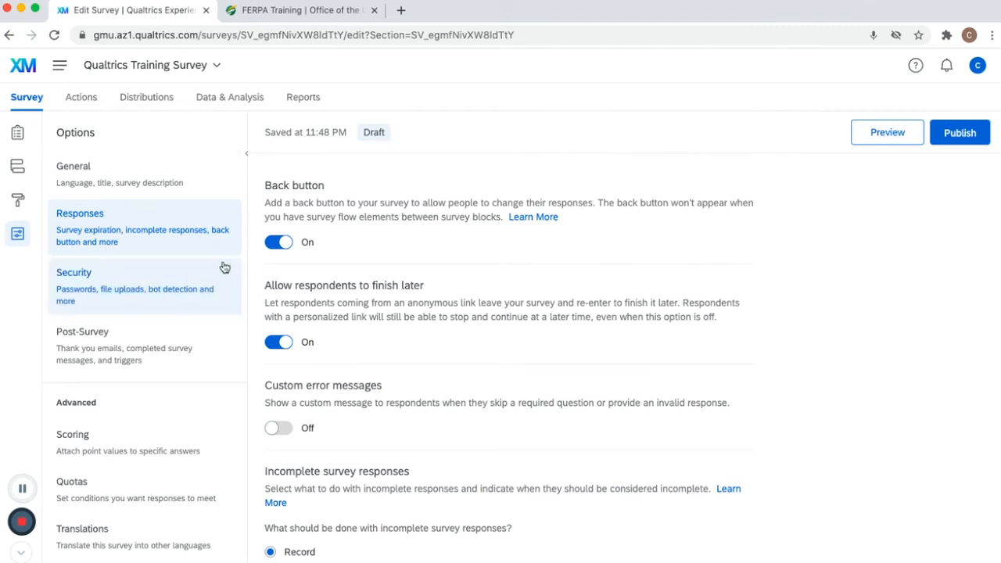
click(125, 286)
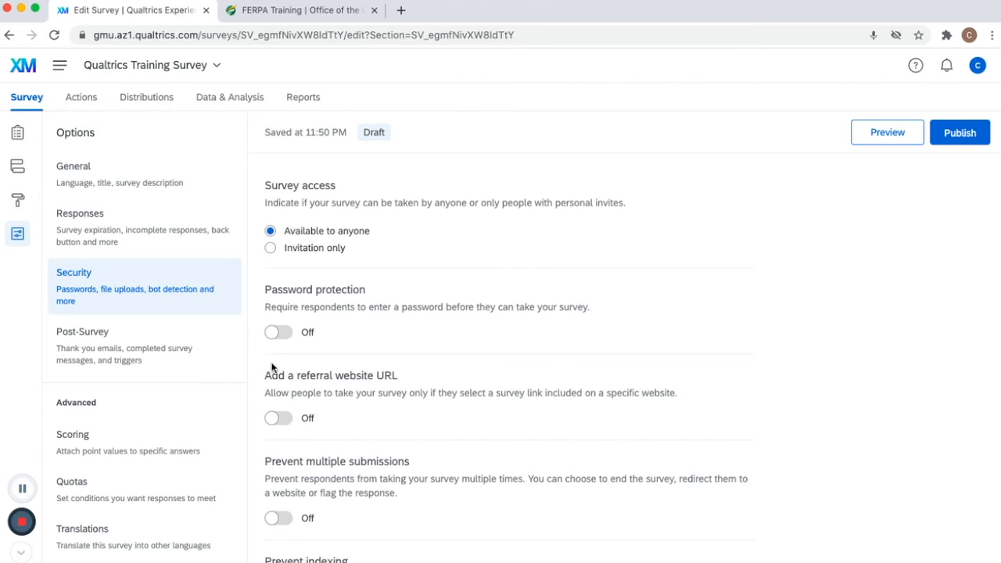
click(17, 134)
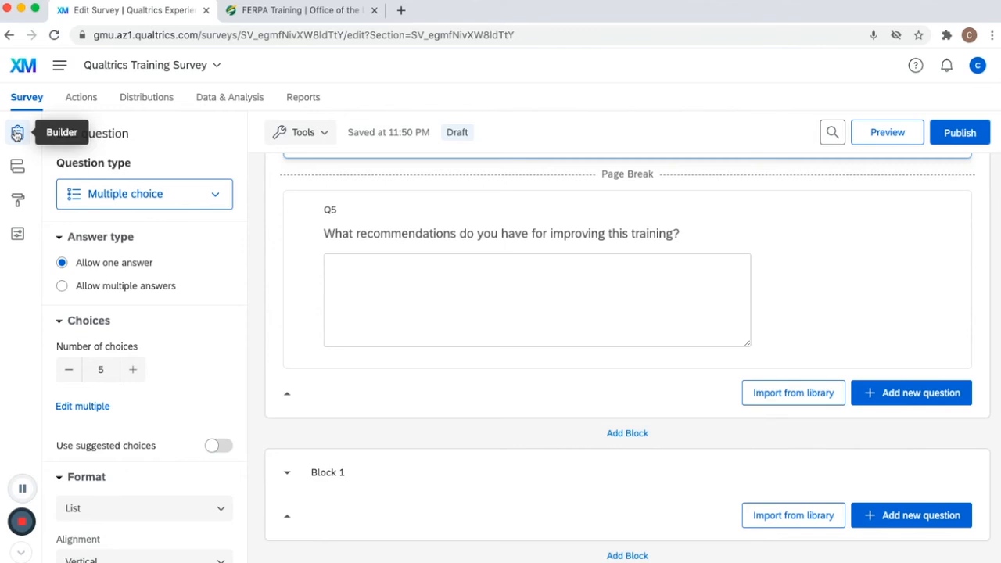
- Open the survey's collaboration dialog to see its sharing options, then cancel it
click(317, 134)
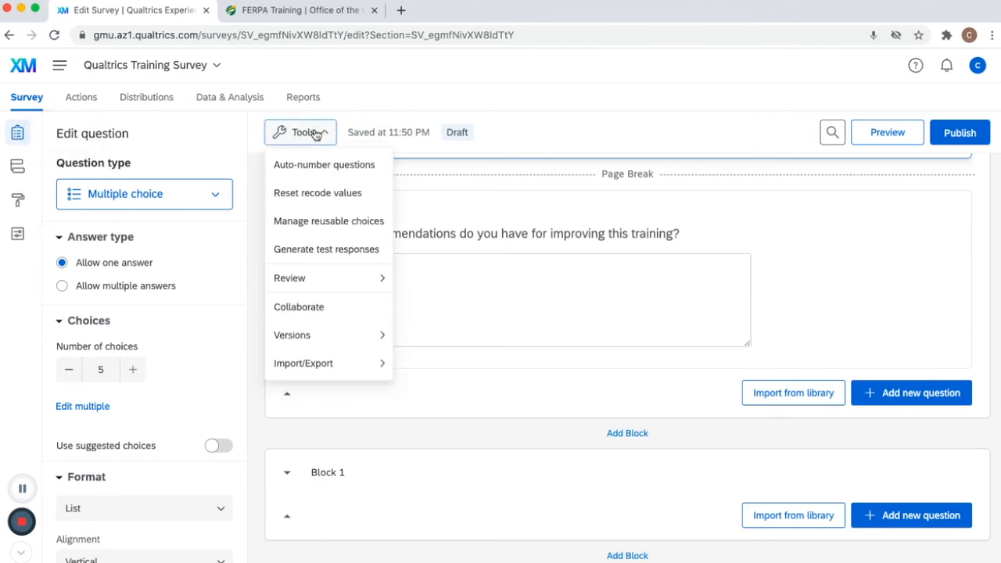
mouse_move(329, 372)
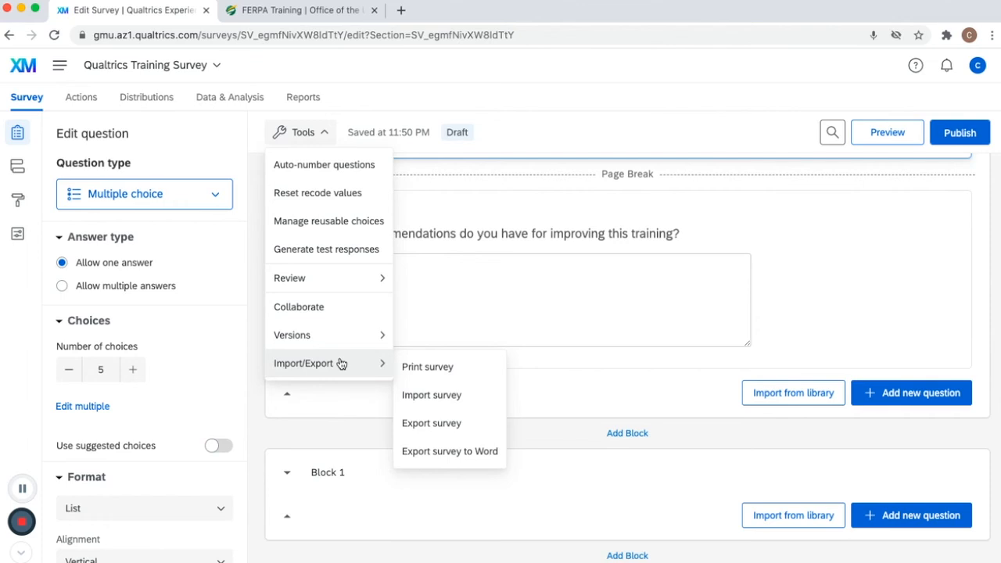
click(353, 307)
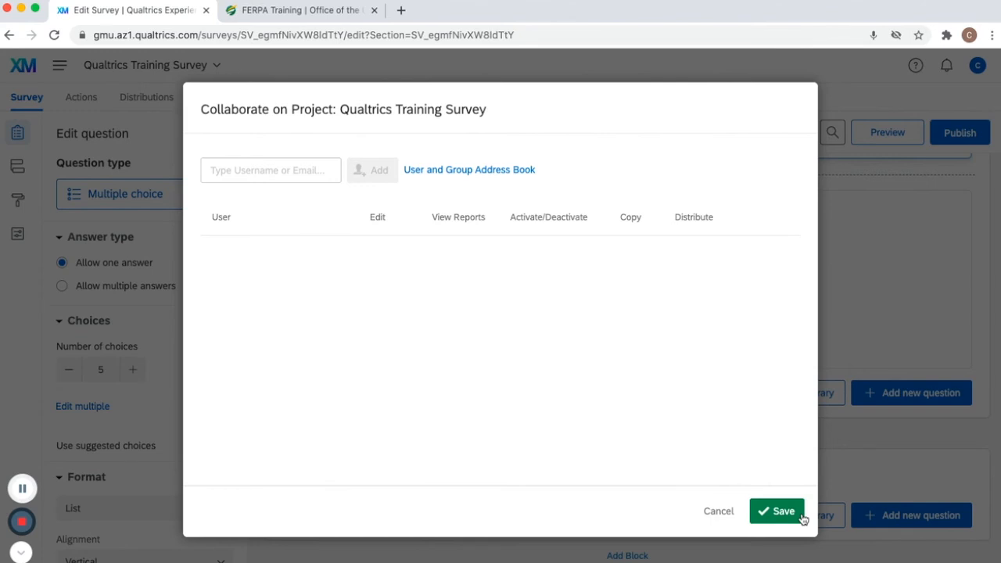
click(724, 517)
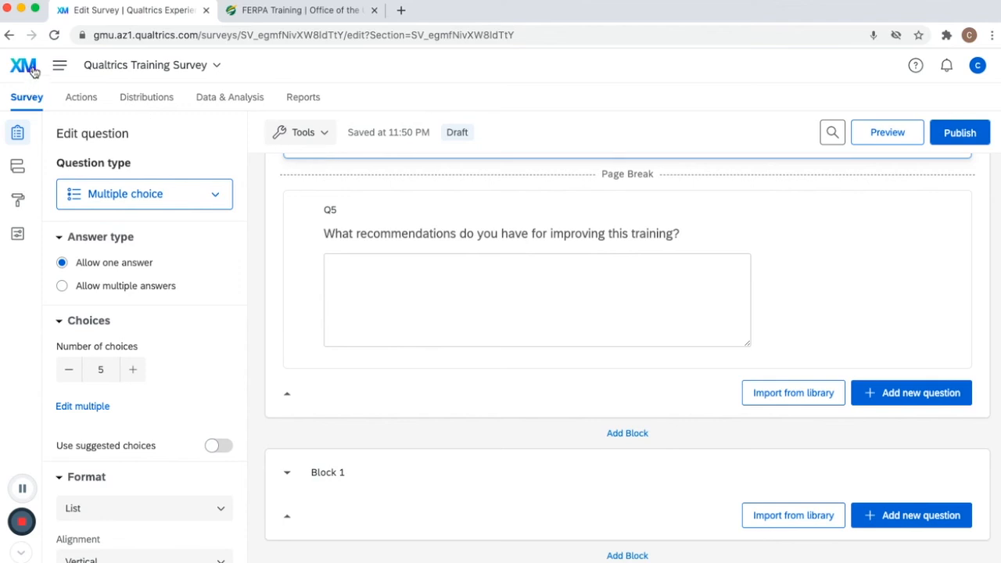
- Go to the projects list, inspect the Qualtrics Training Survey's action options, and reopen it for editing
click(59, 67)
click(83, 104)
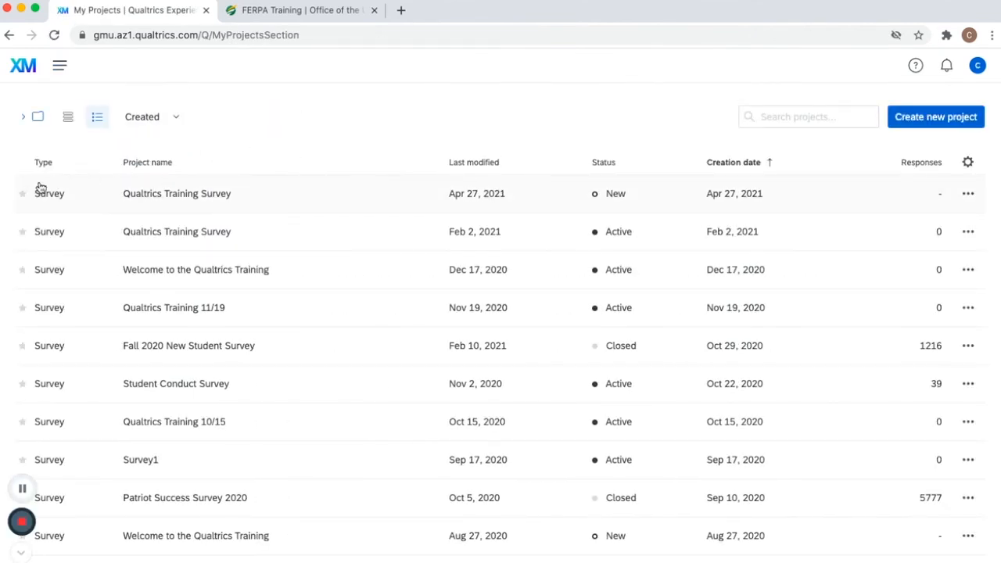
mouse_move(464, 195)
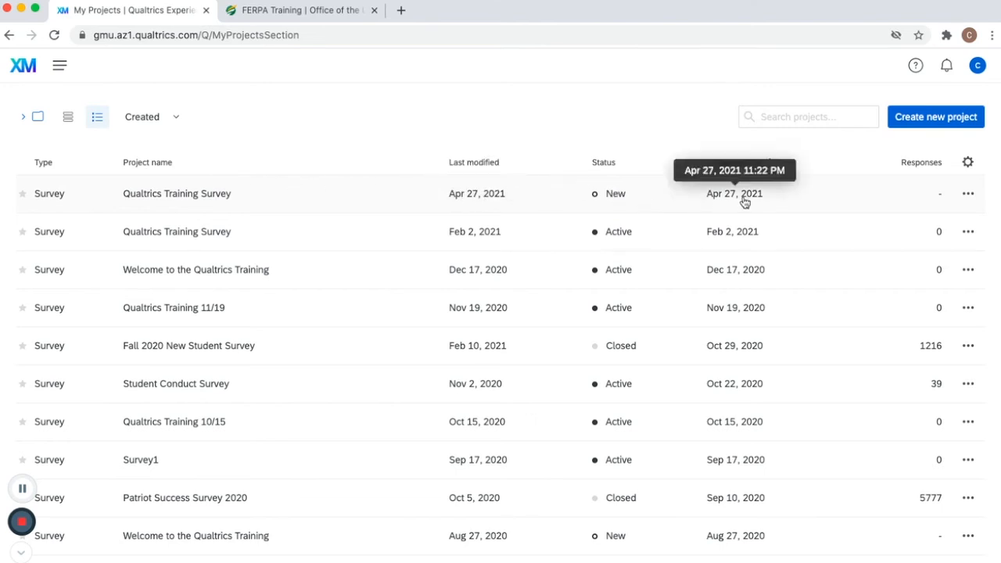
click(970, 197)
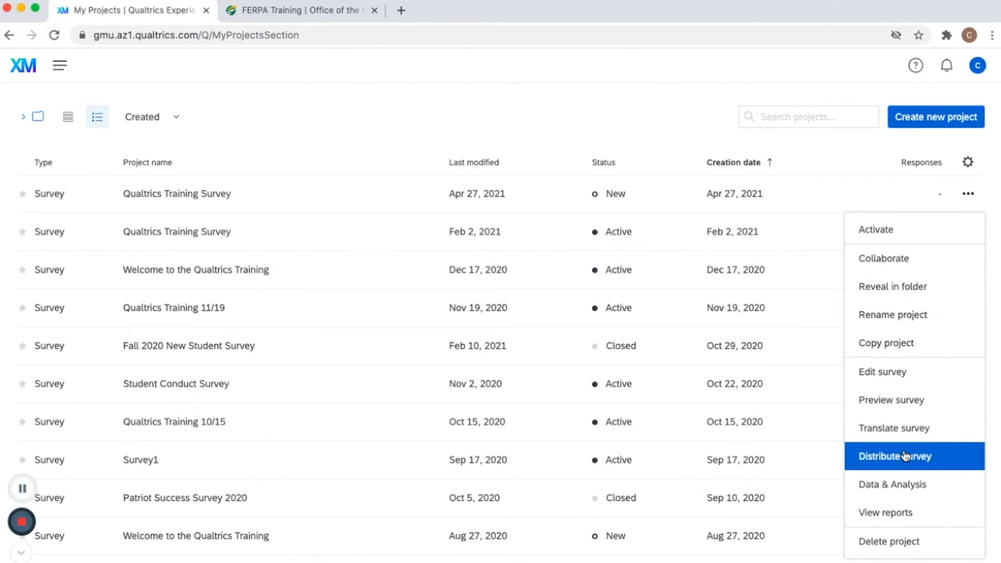
scroll(905, 456, down, 1)
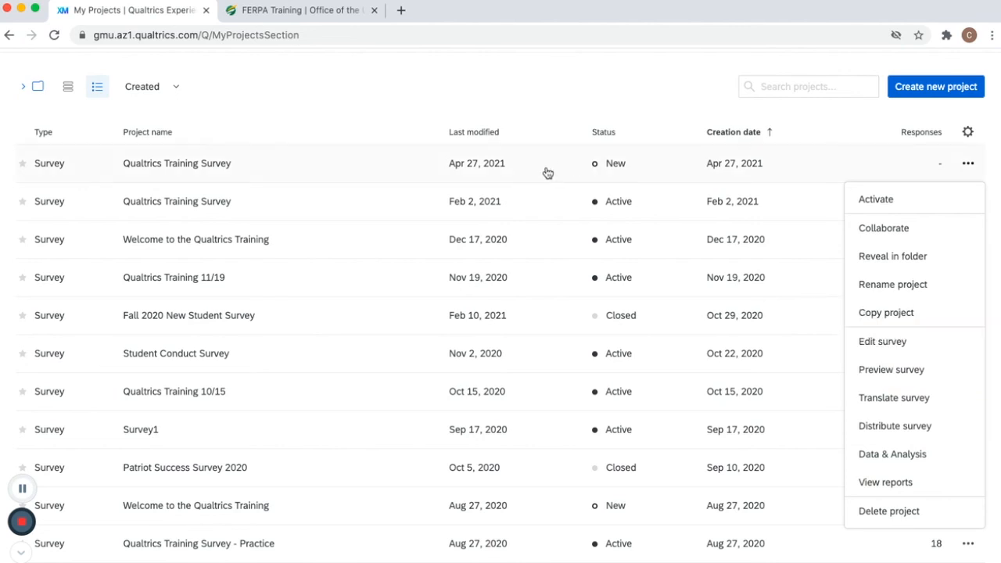
click(216, 168)
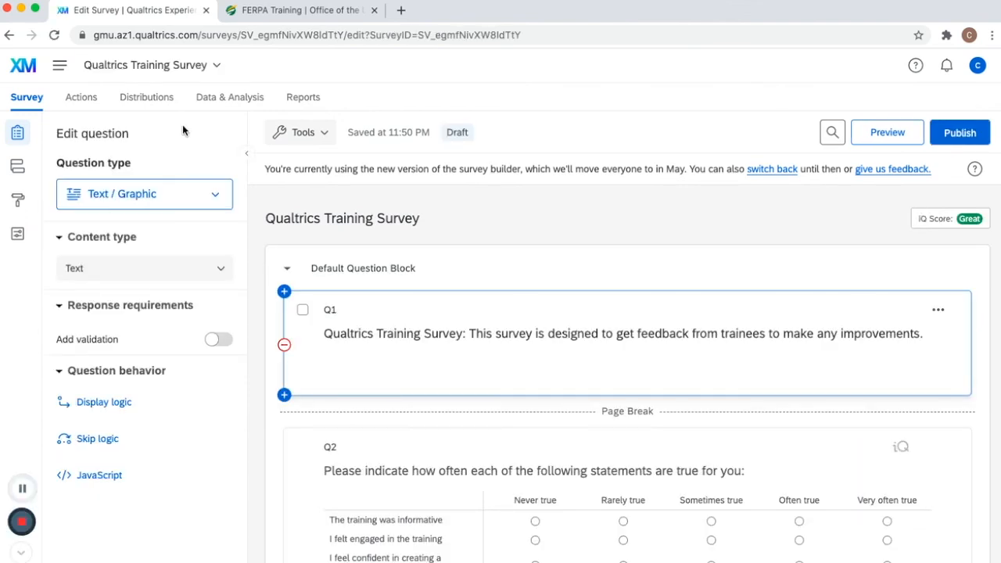
- Browse the survey's social media and QR code distribution options, then open its data and analysis page
click(155, 105)
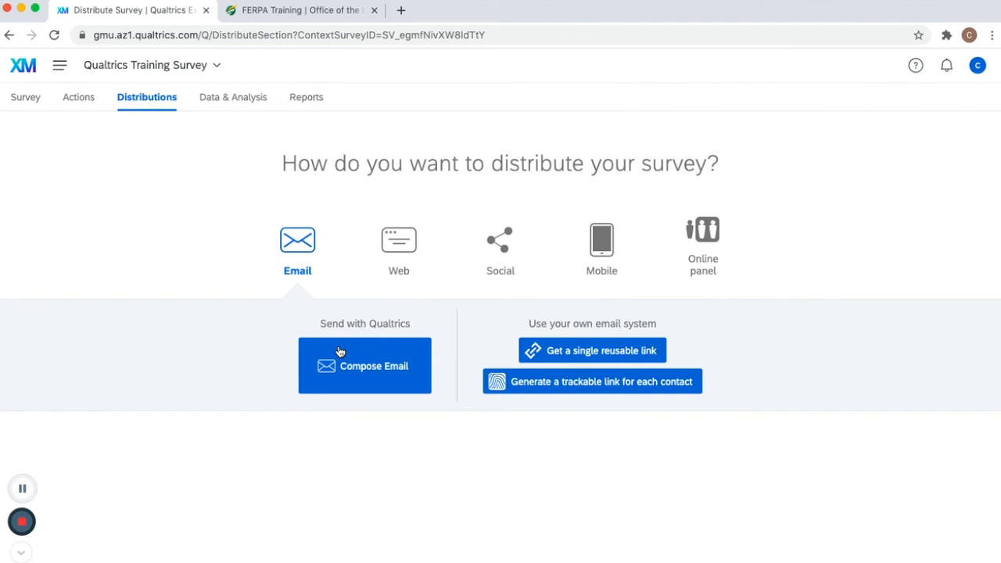
click(505, 247)
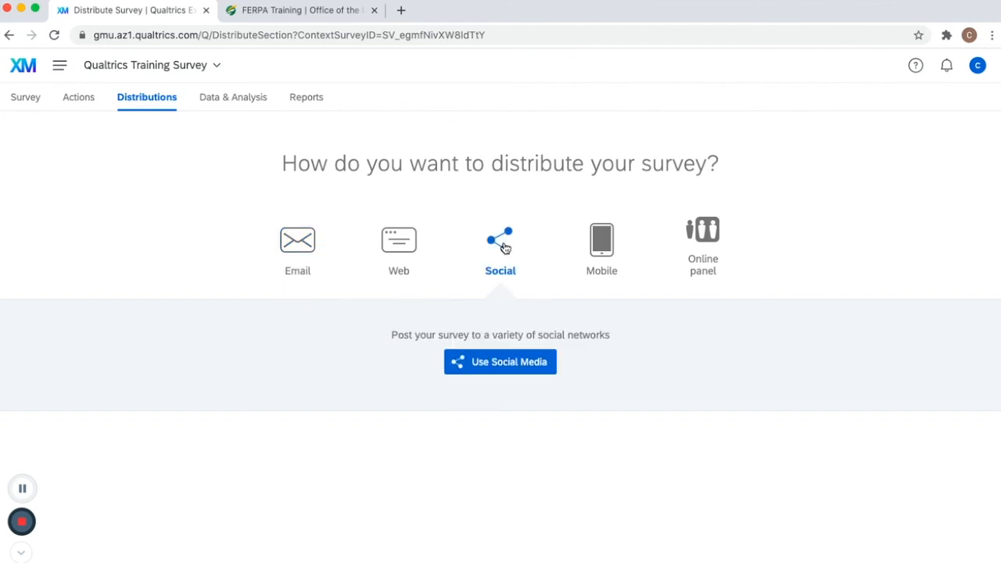
click(505, 365)
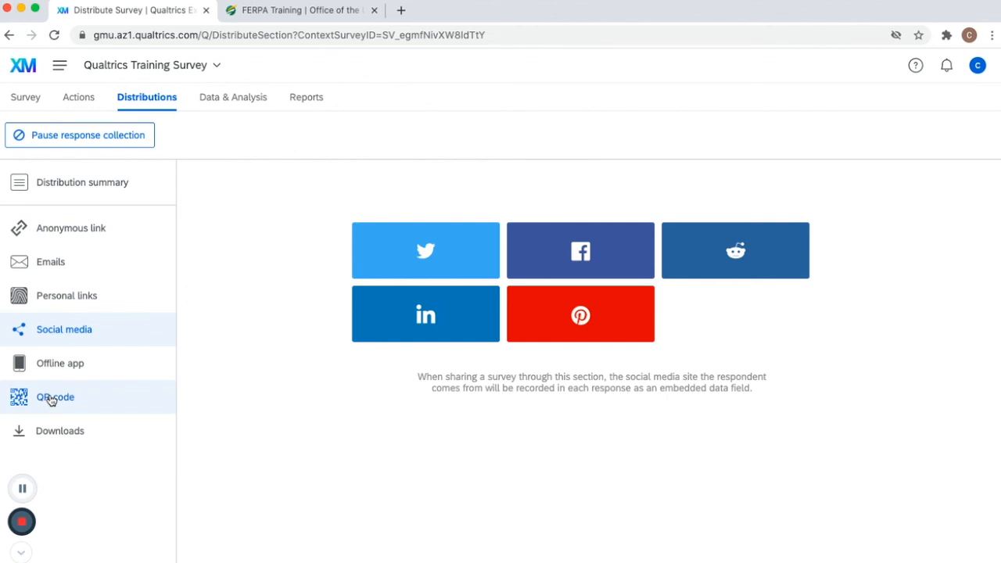
click(51, 400)
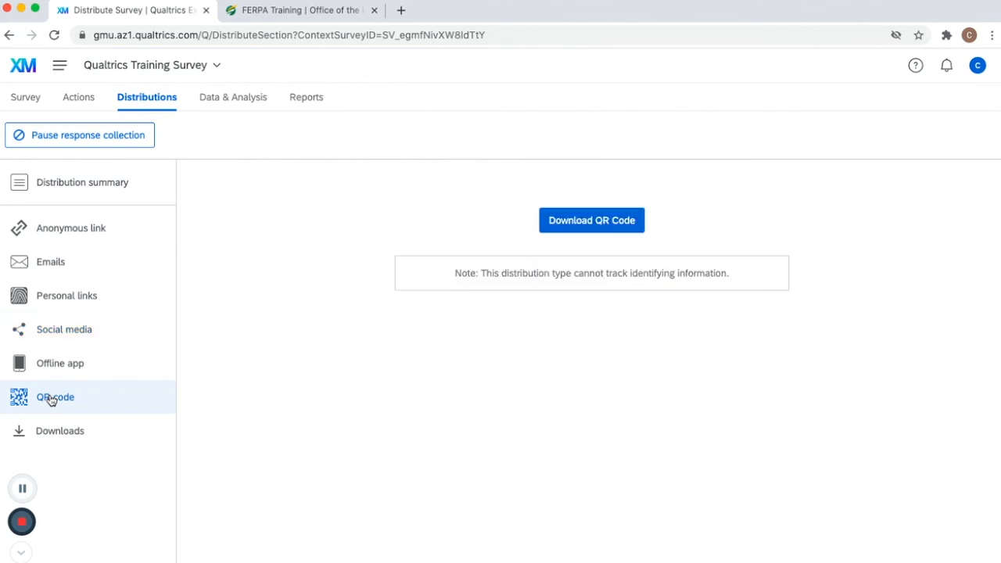
click(223, 110)
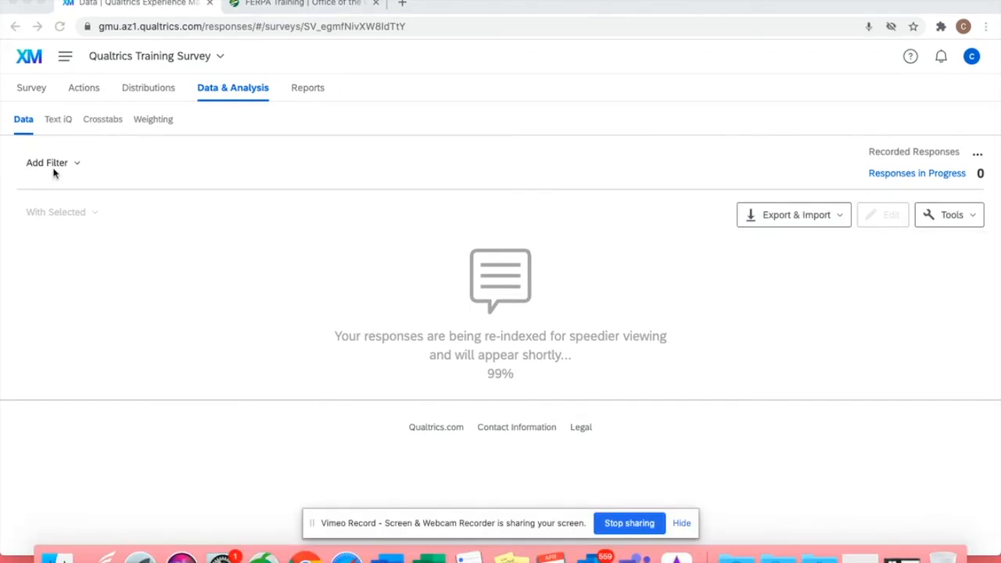
- Return to the projects list, open the Qualtrics Training 8/13/20 survey, and go to its data and analysis page
click(65, 59)
click(85, 99)
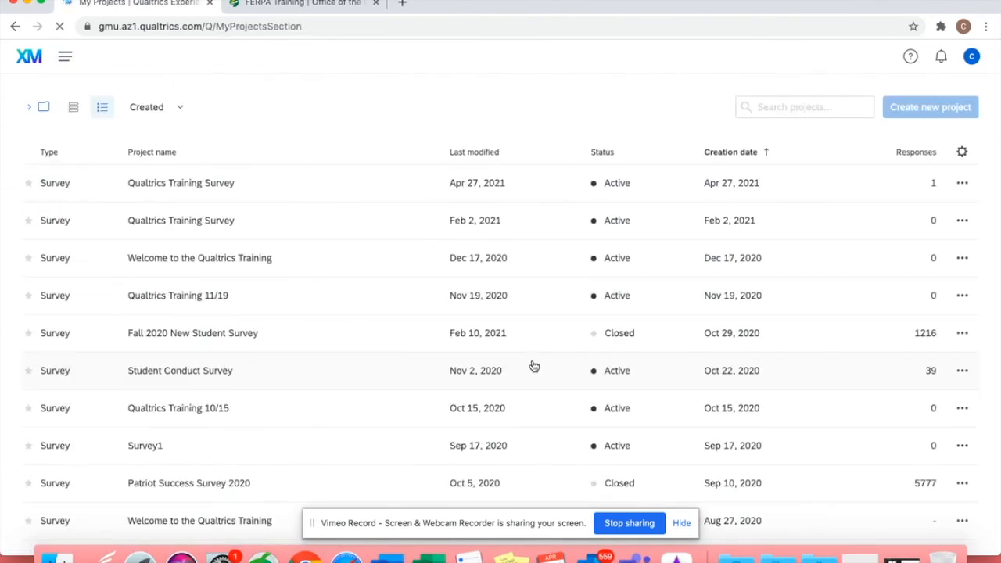
scroll(534, 366, down, 5)
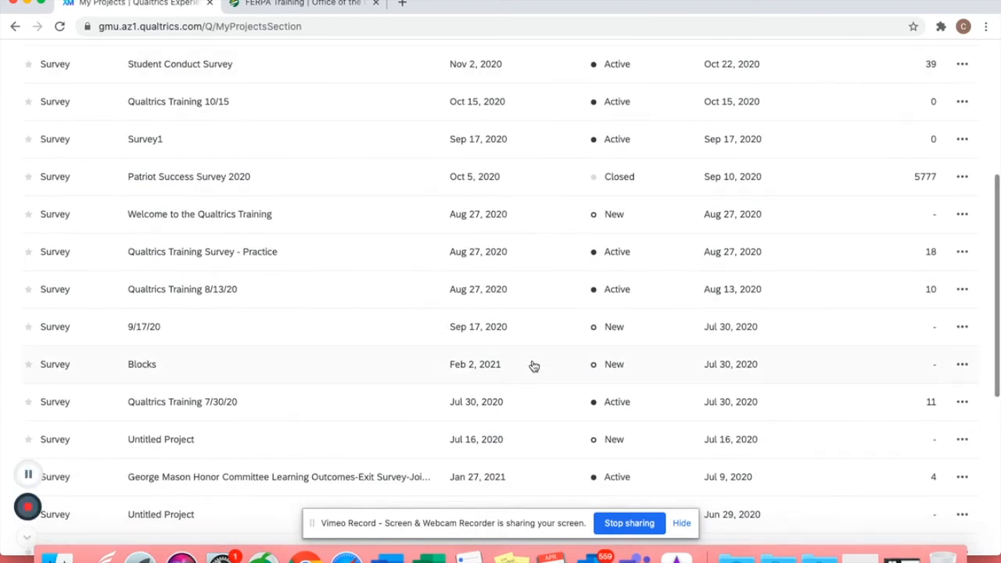
click(271, 293)
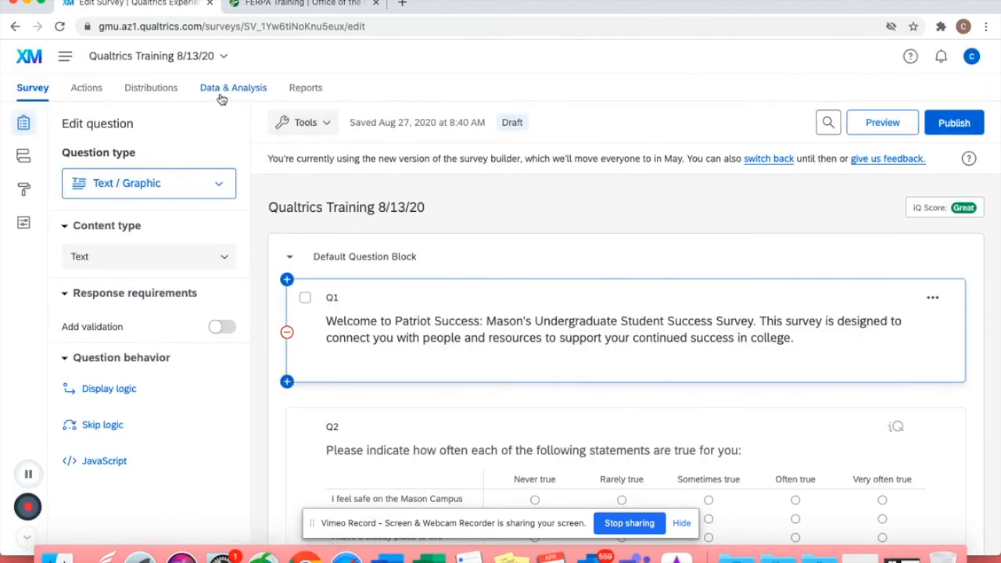
click(222, 97)
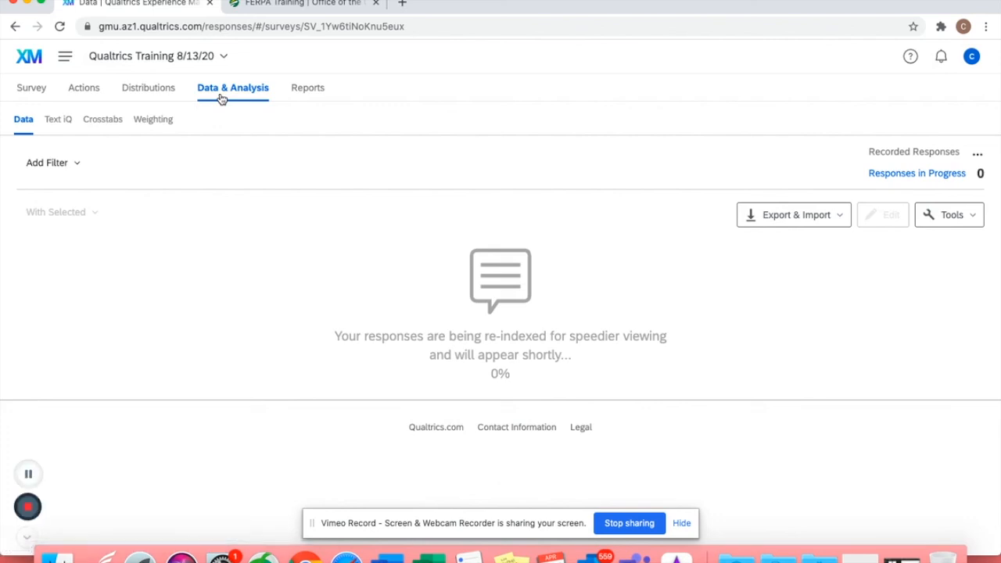
- Export the survey's response data as a CSV file with all fields and choice text
click(775, 215)
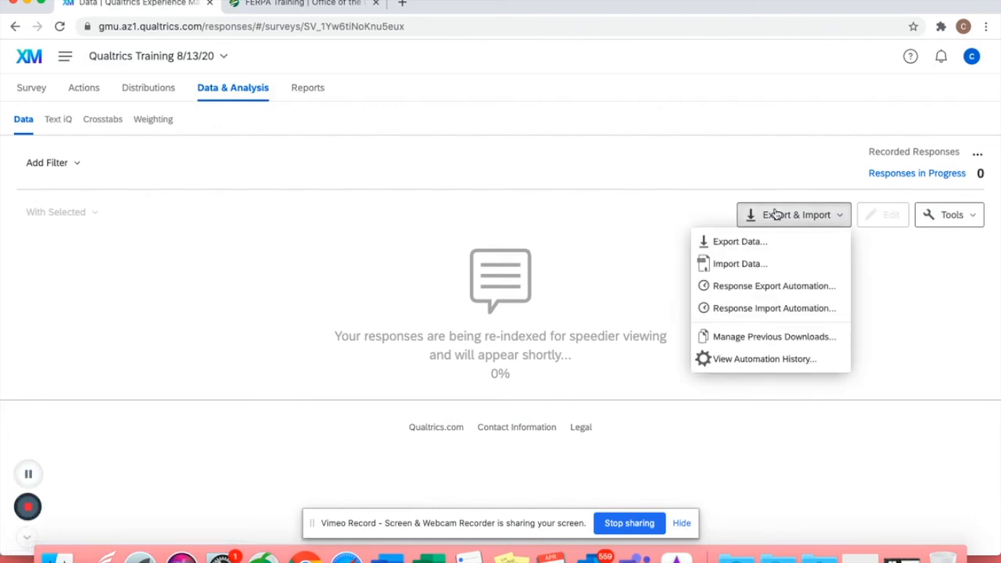
click(752, 243)
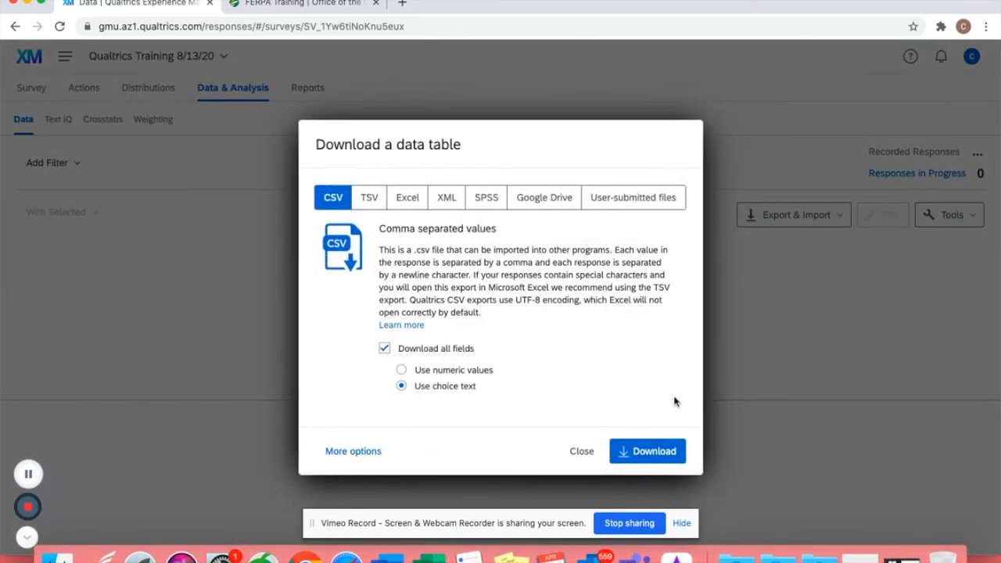
click(644, 456)
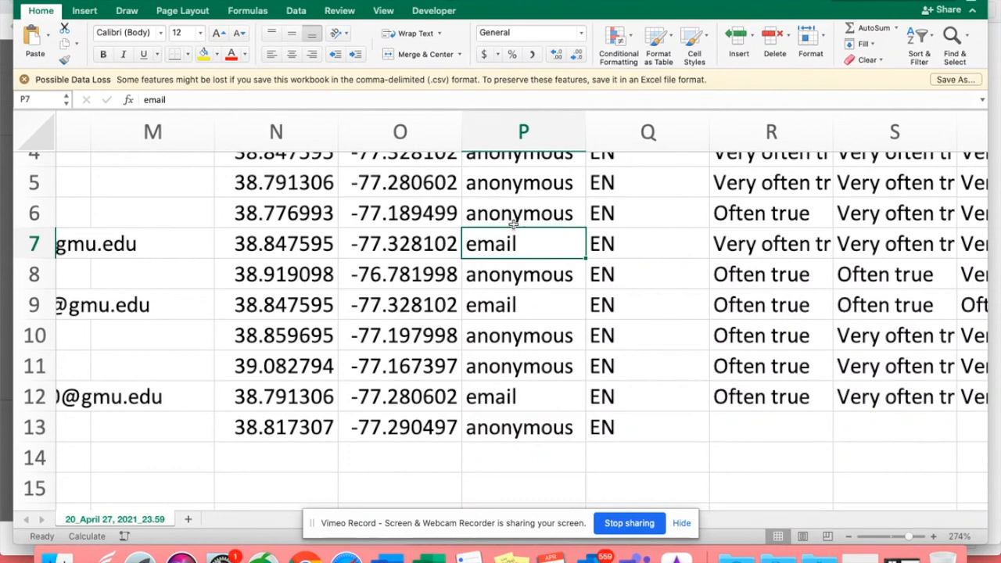
- Examine the exported response data in the spreadsheet, scrolling through its rows and columns
scroll(512, 225, up, 1)
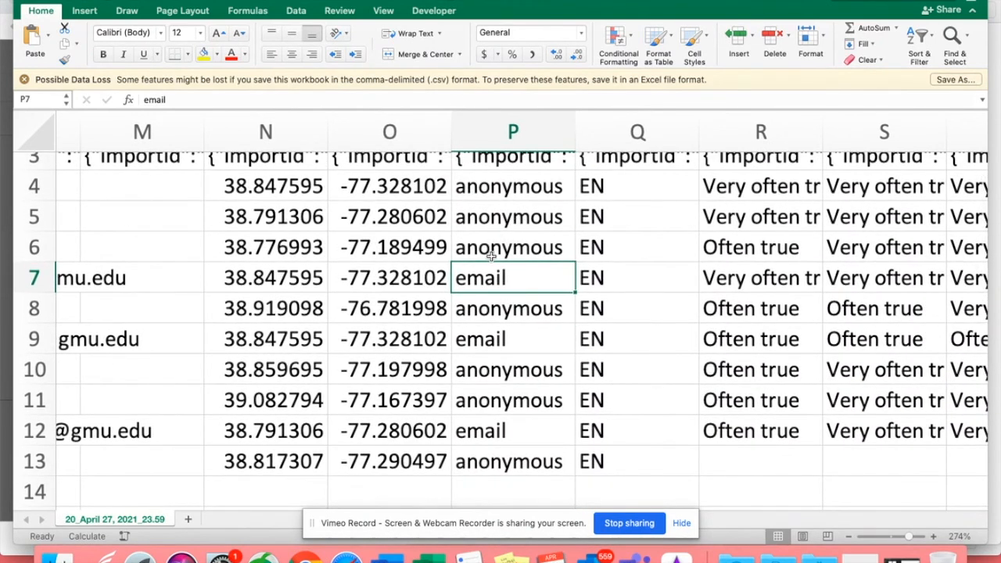
scroll(489, 254, up, 1)
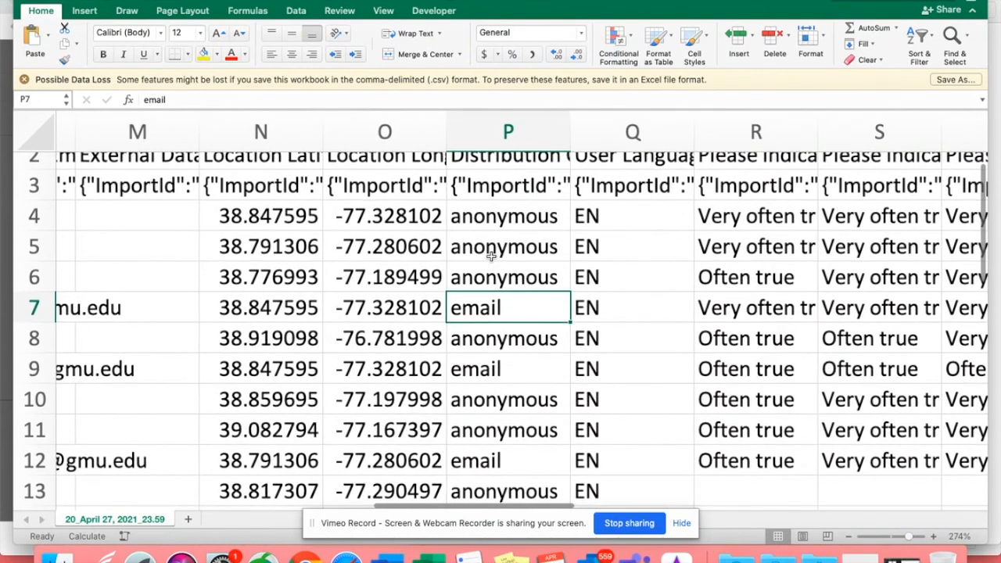
click(501, 222)
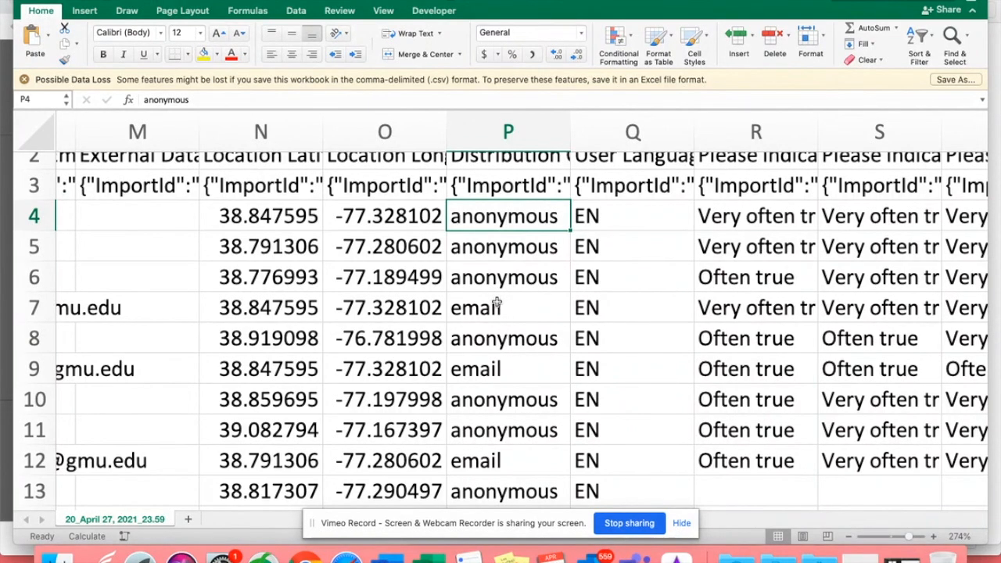
scroll(496, 303, down, 1)
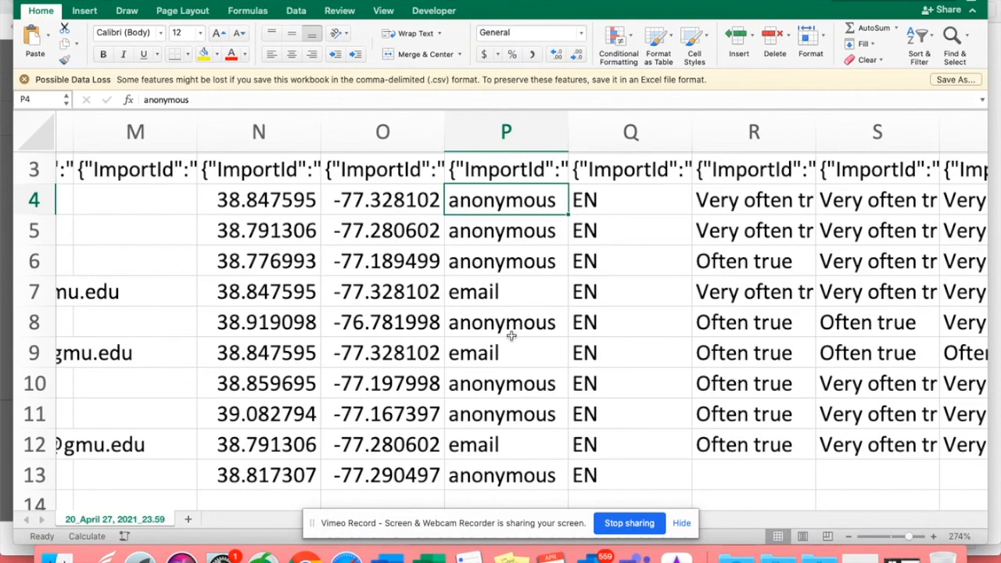
scroll(511, 335, right, 2)
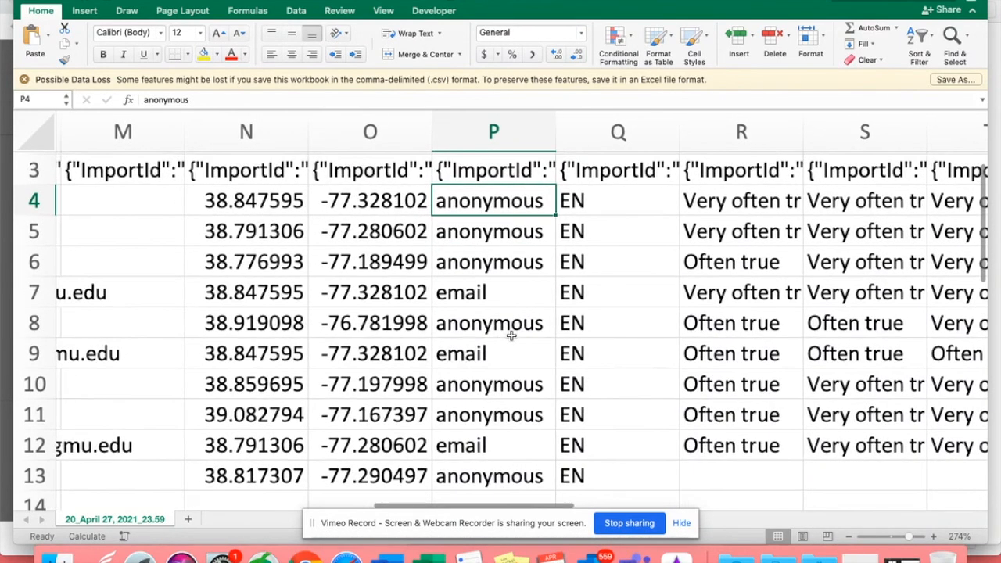
- Close the spreadsheet and the file browser window, then close the Manage Downloads dialog
click(26, 1)
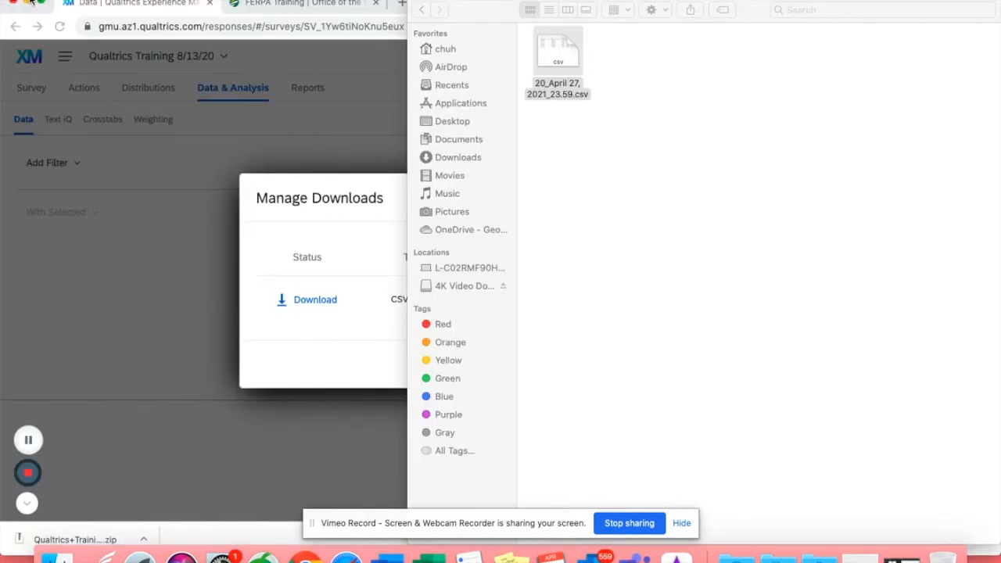
click(419, 1)
click(481, 112)
click(709, 302)
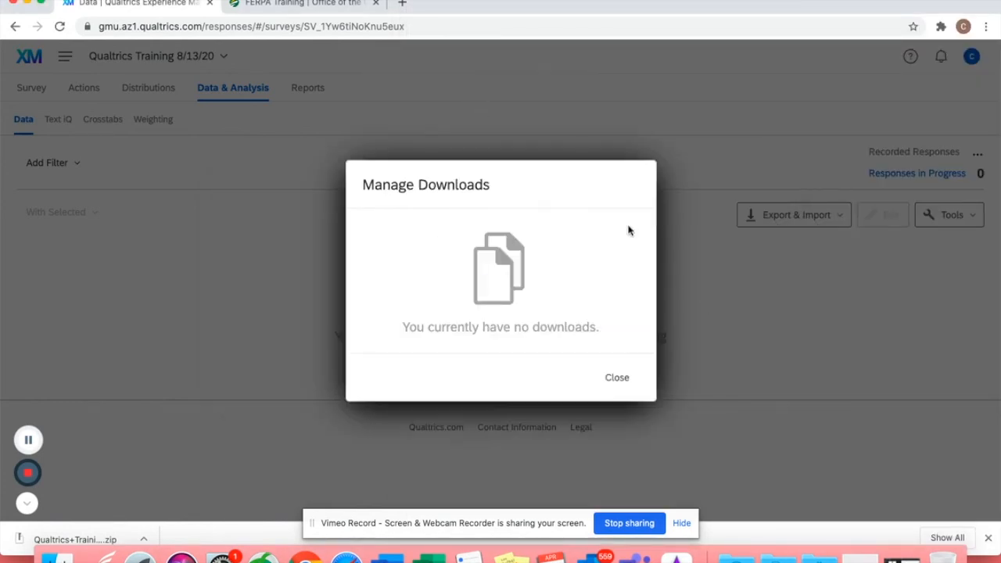
click(615, 374)
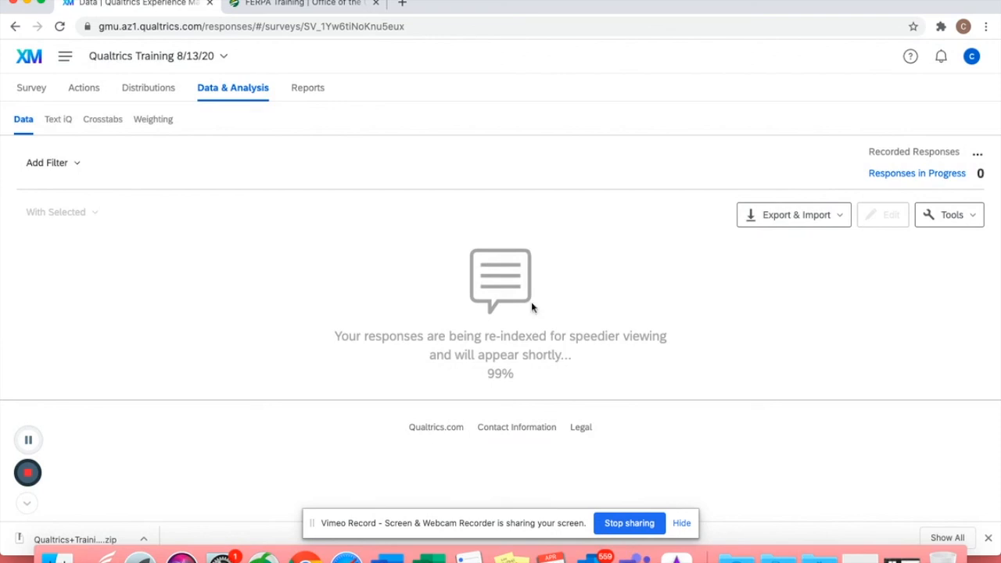